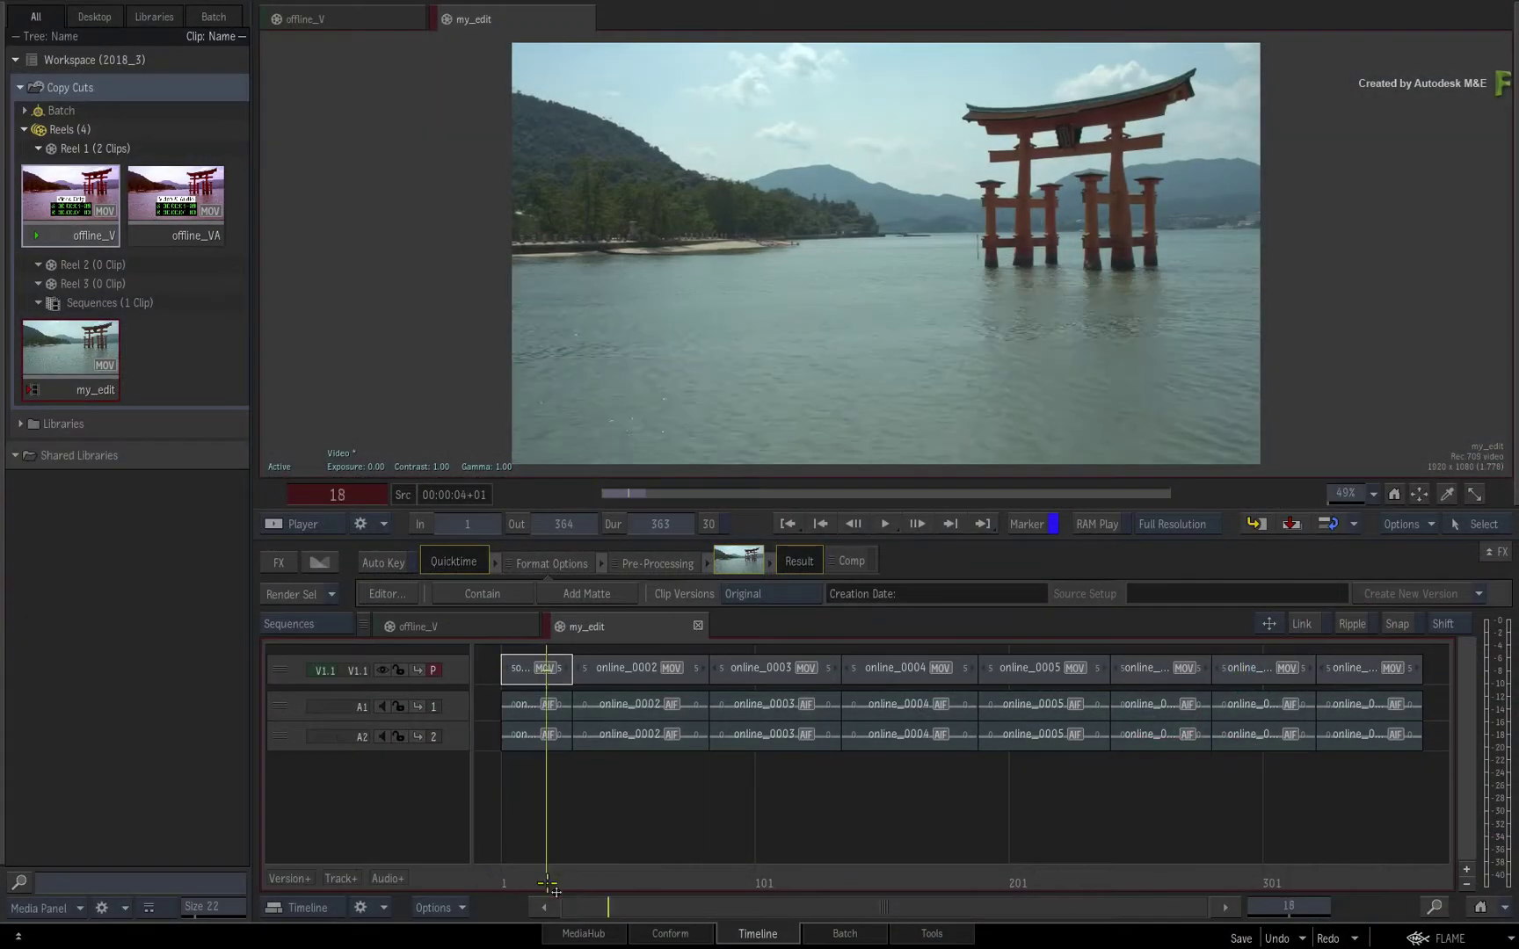
Review the my_edit online shots by scrubbing and jumping between cuts, then deselect the first shot.
mouse_move(552, 887)
left_mouse_down()
mouse_move(1255, 835)
mouse_move(520, 851)
left_mouse_up()
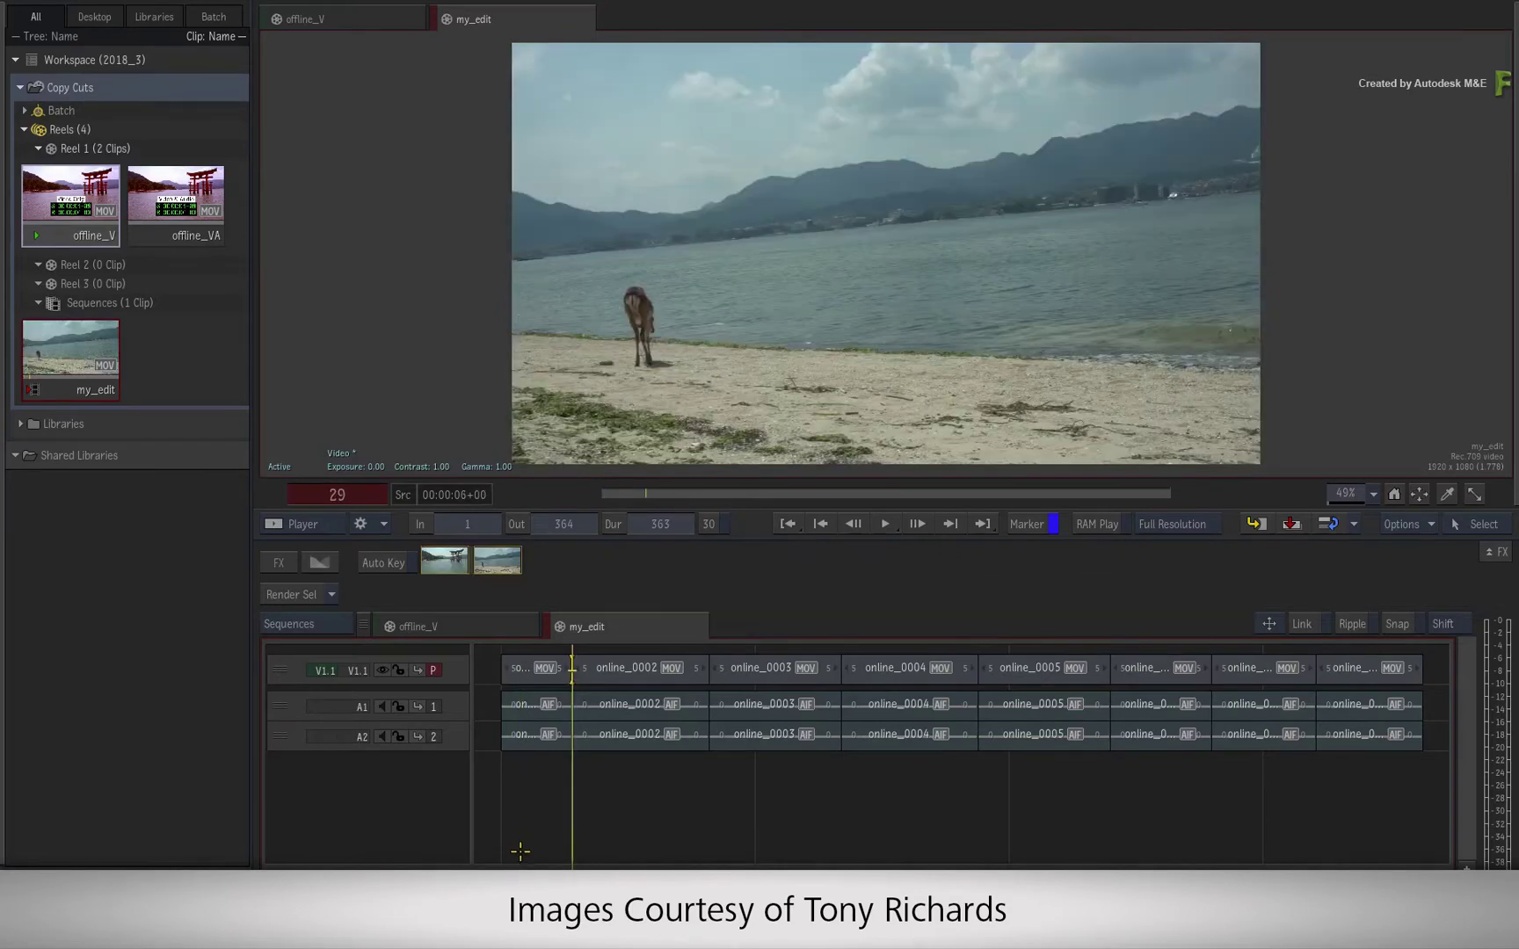
key("Down")
key("Down")
key("Down")
key("Down")
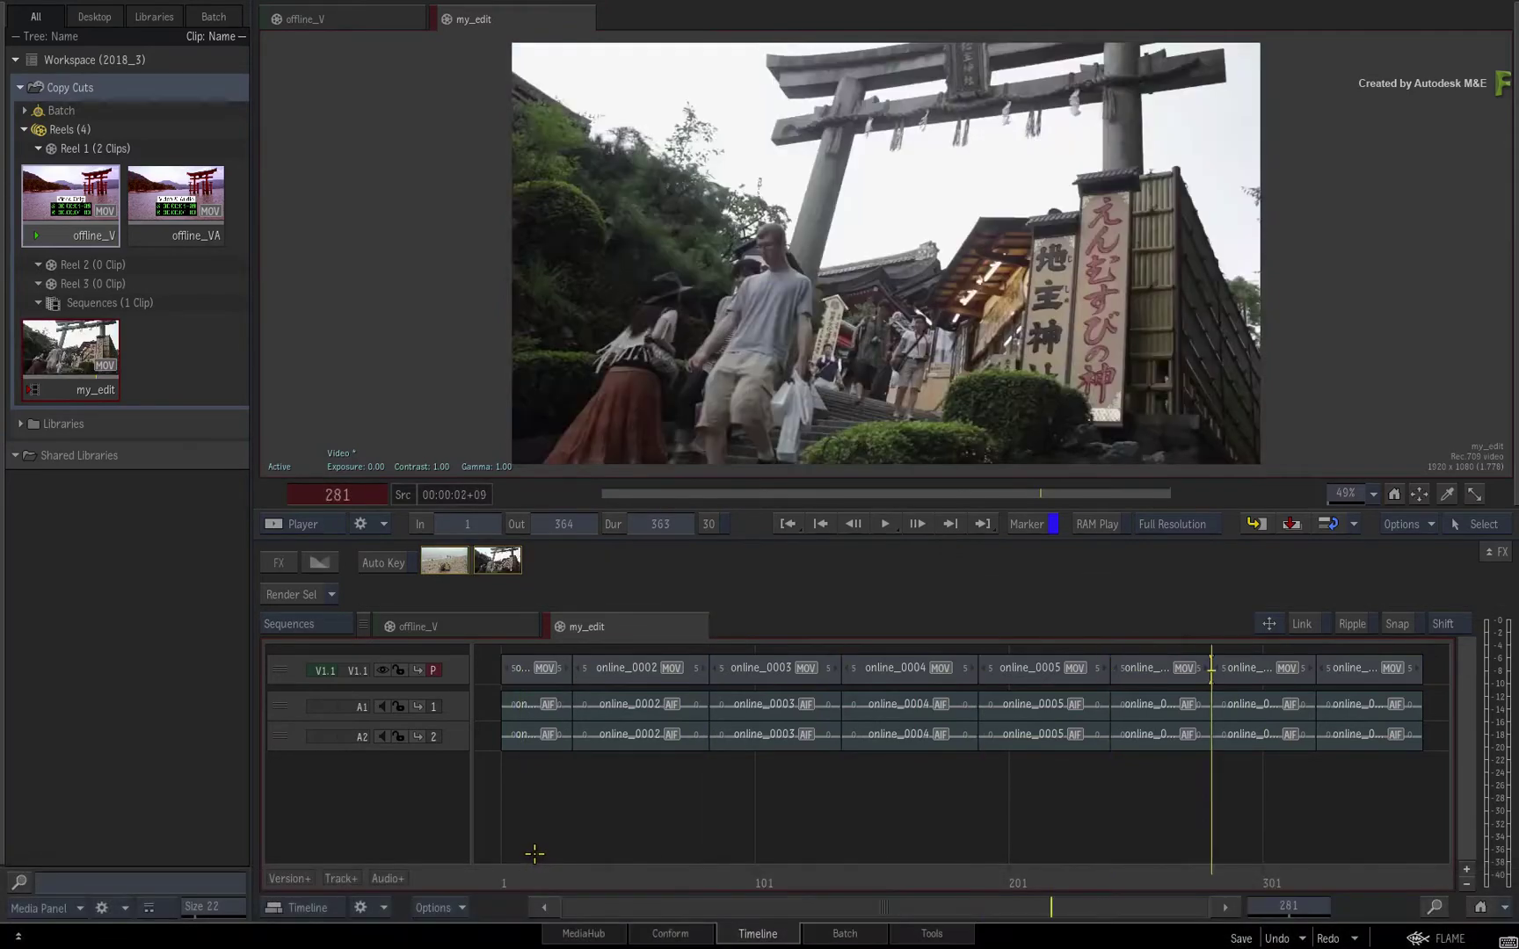
key("Down")
key("Down")
key("Up")
key("Up")
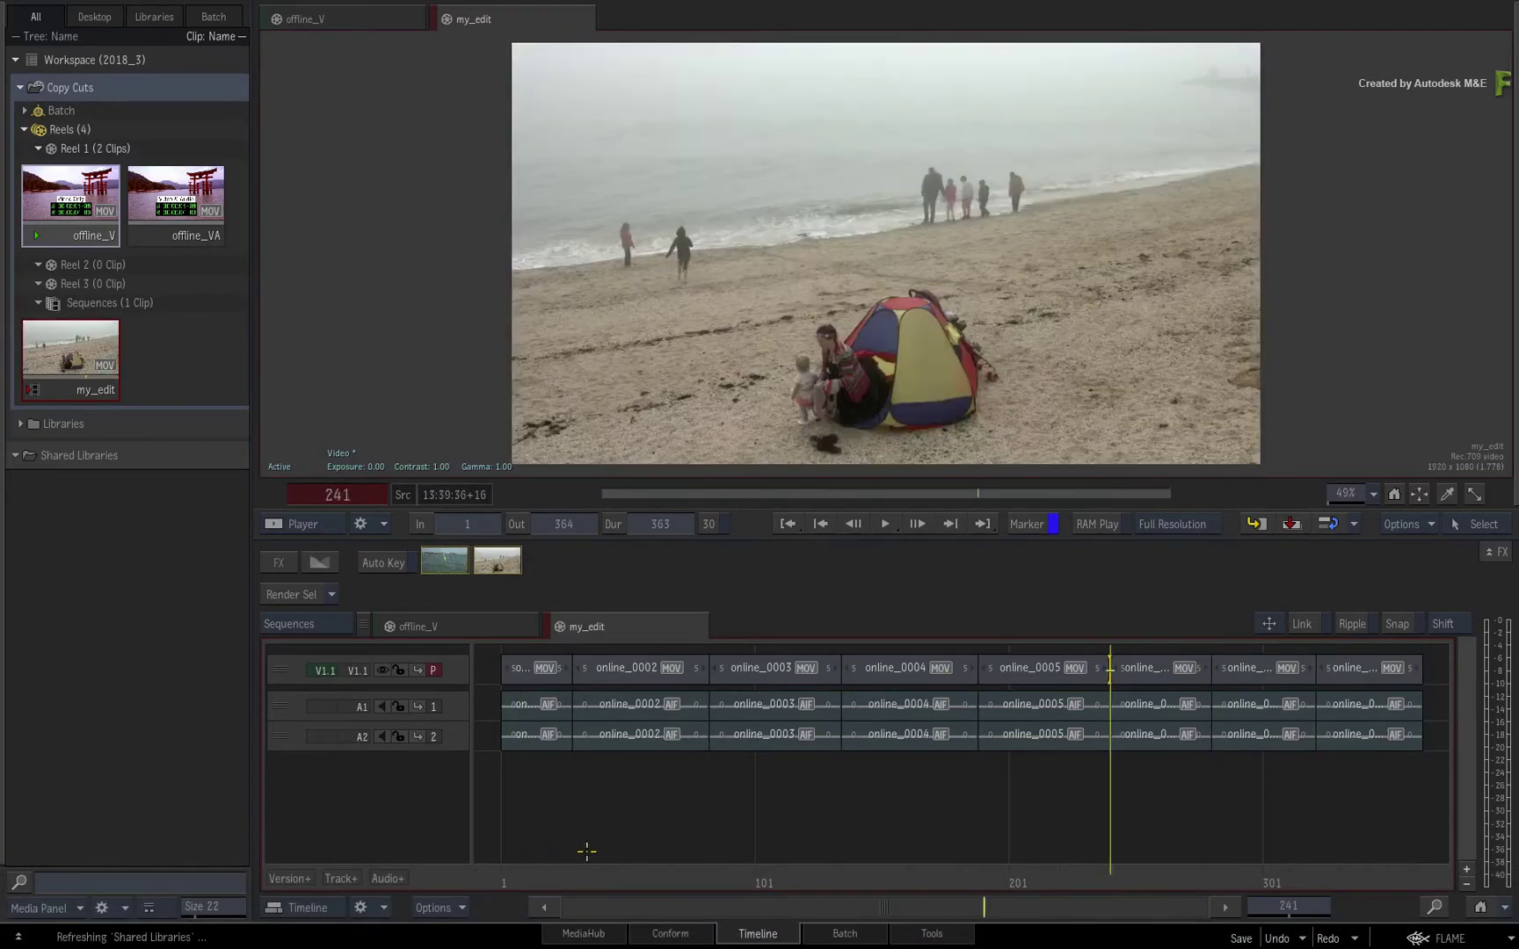
key("Up")
key("Up")
key("Up")
key("Up")
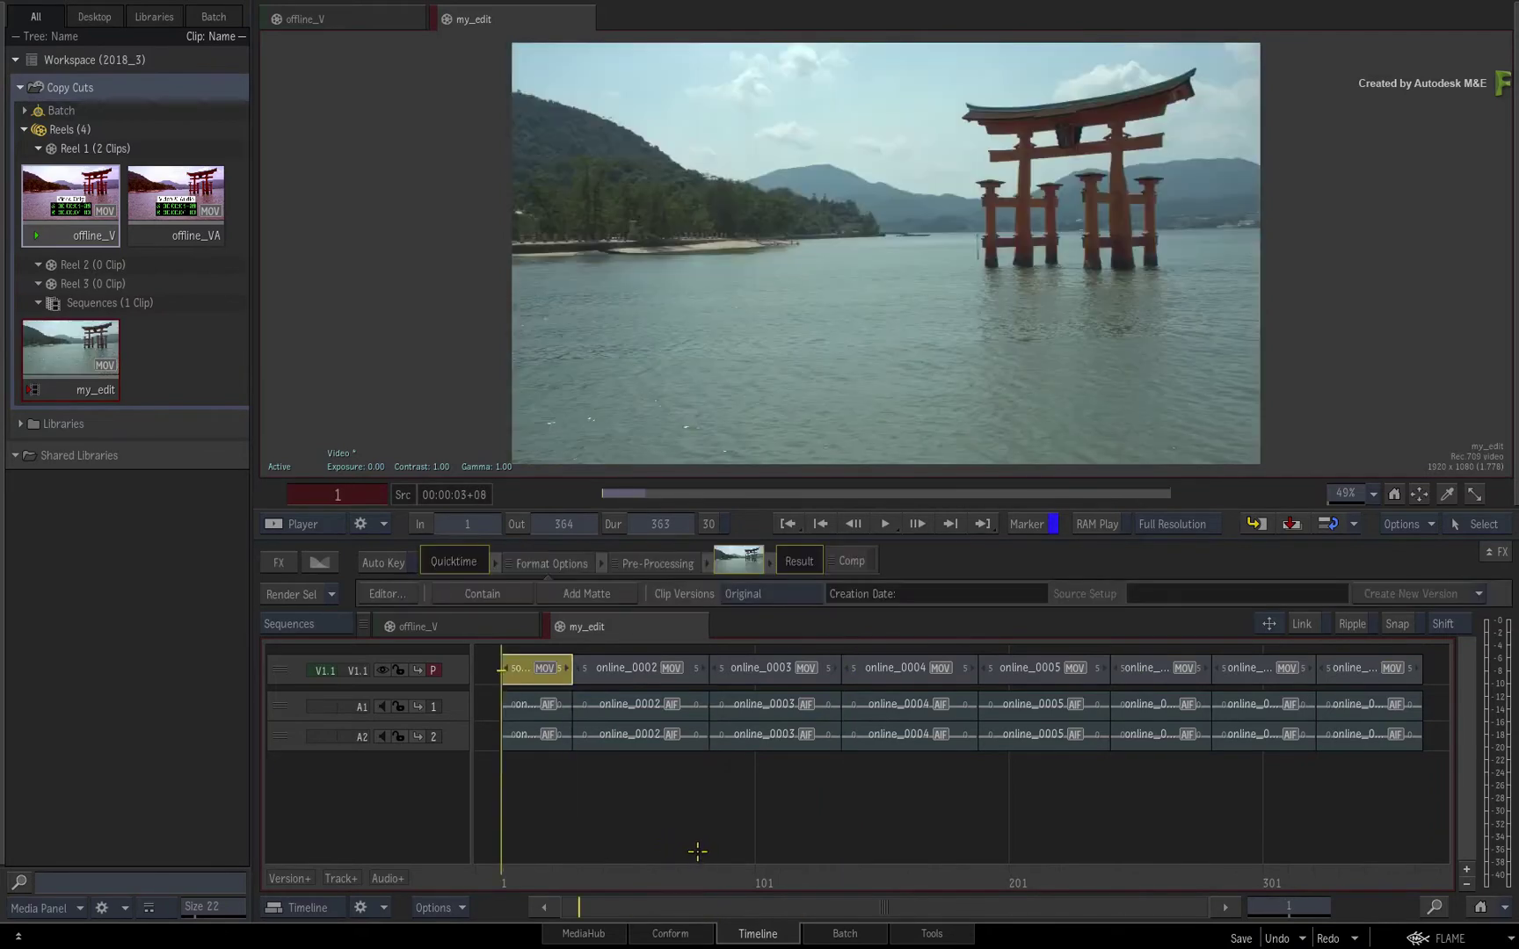
left_click(698, 851)
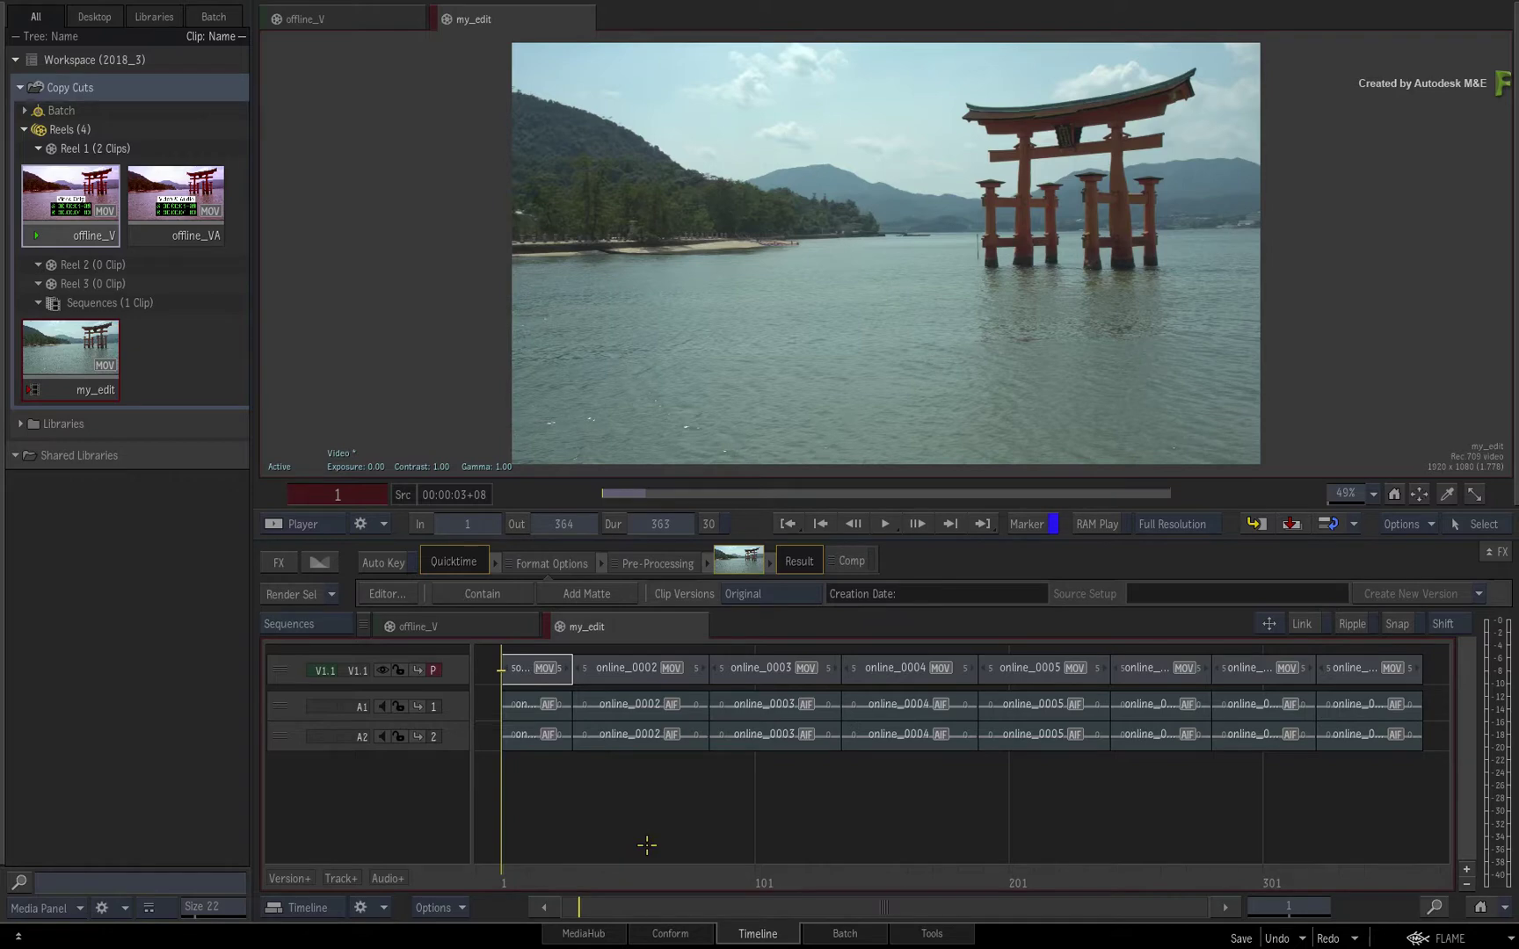
Save the workspace and scrub back through the opening shots.
key("ctrl+s")
mouse_move(506, 875)
left_mouse_down()
mouse_move(650, 890)
mouse_move(1109, 813)
mouse_move(1294, 812)
mouse_move(653, 828)
left_mouse_up()
Place the offline_V clip from Reel 1 on a new video track above V1.1 in my_edit.
key("Escape")
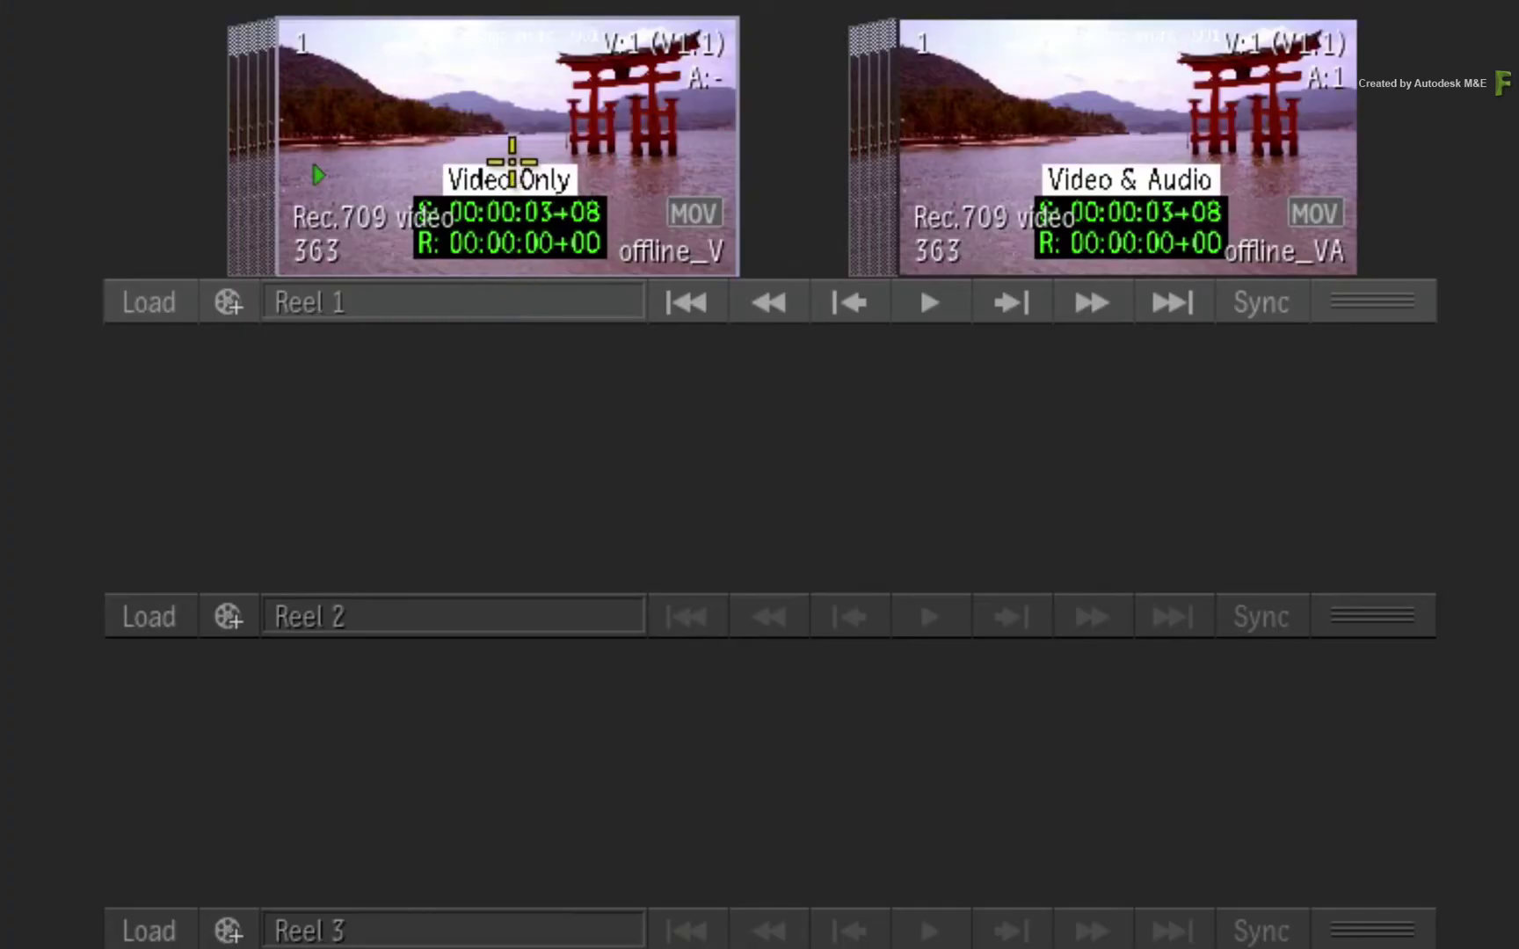
left_click(716, 57)
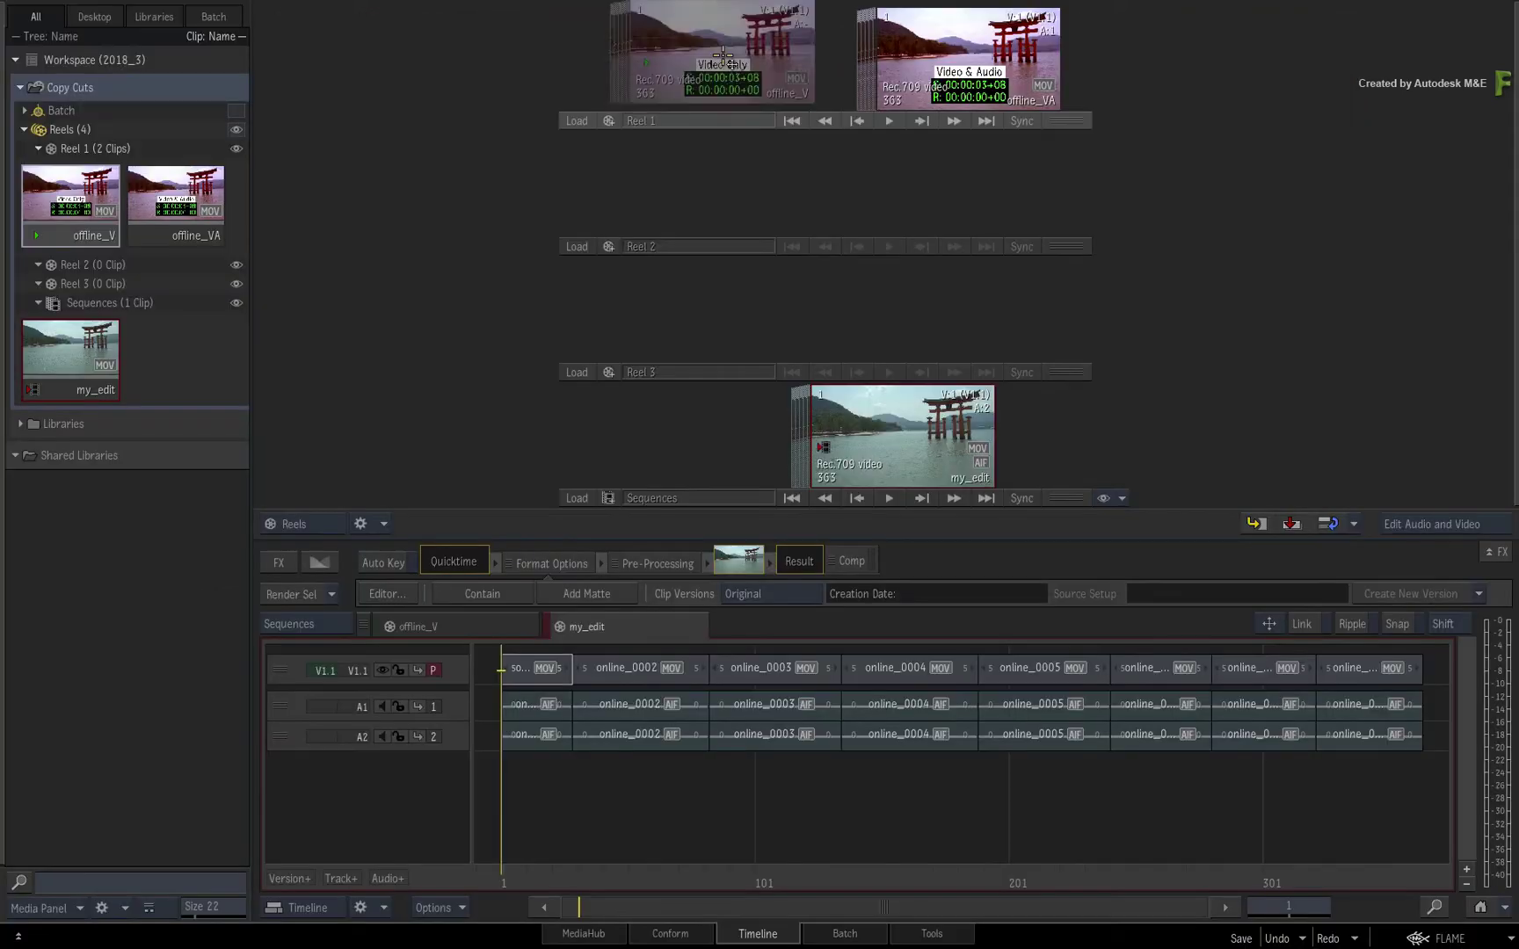
mouse_move(712, 41)
left_mouse_down()
mouse_move(612, 635)
mouse_move(523, 651)
left_mouse_up()
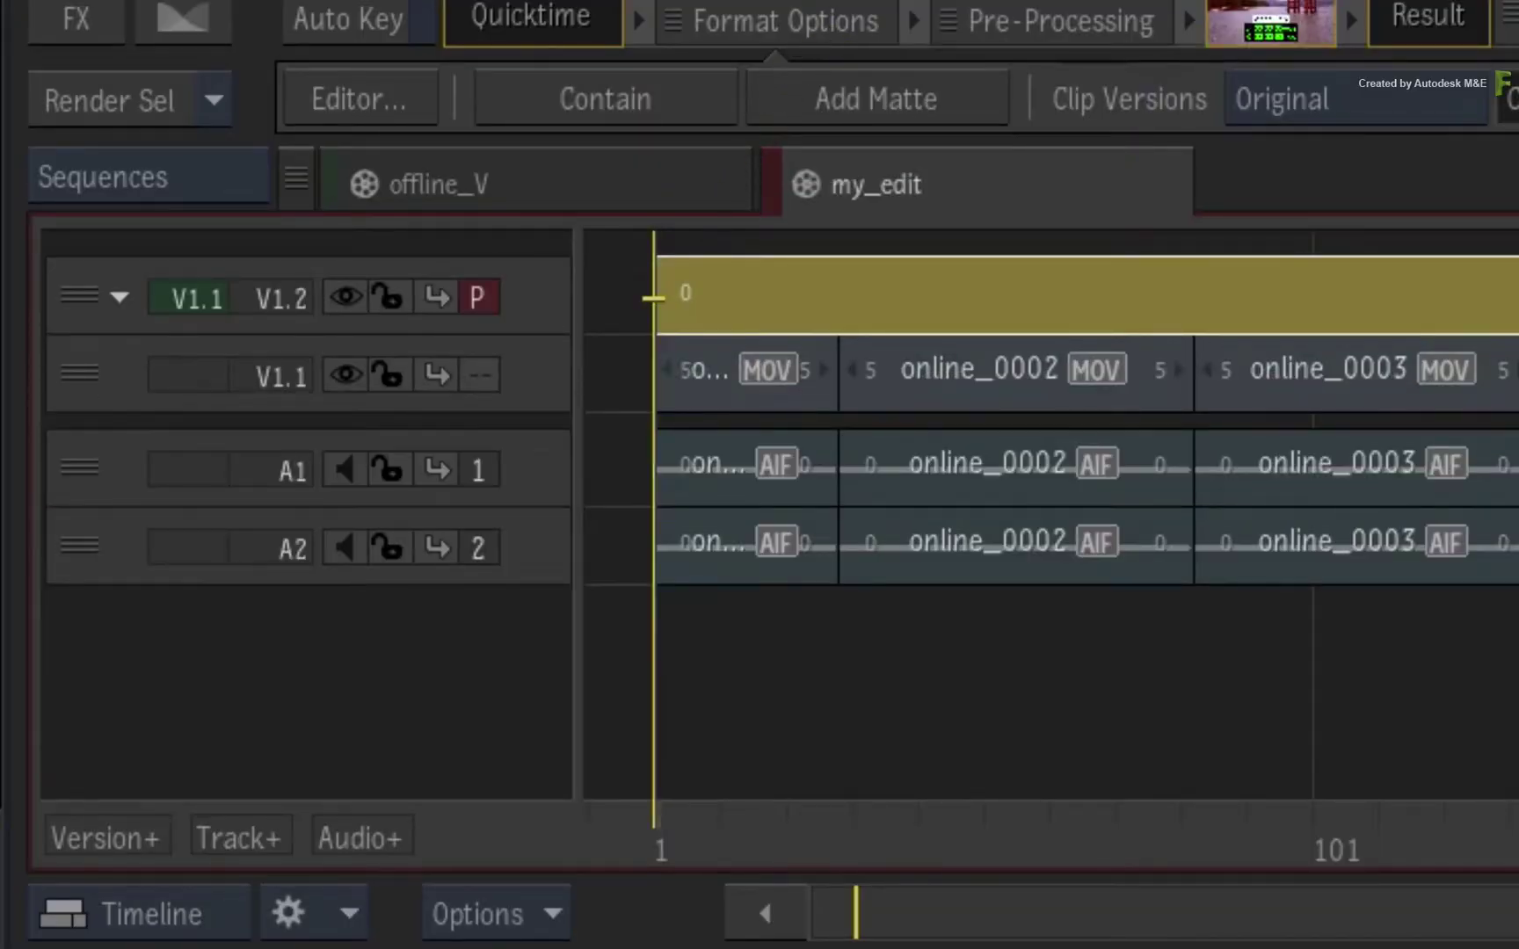
left_click(790, 730)
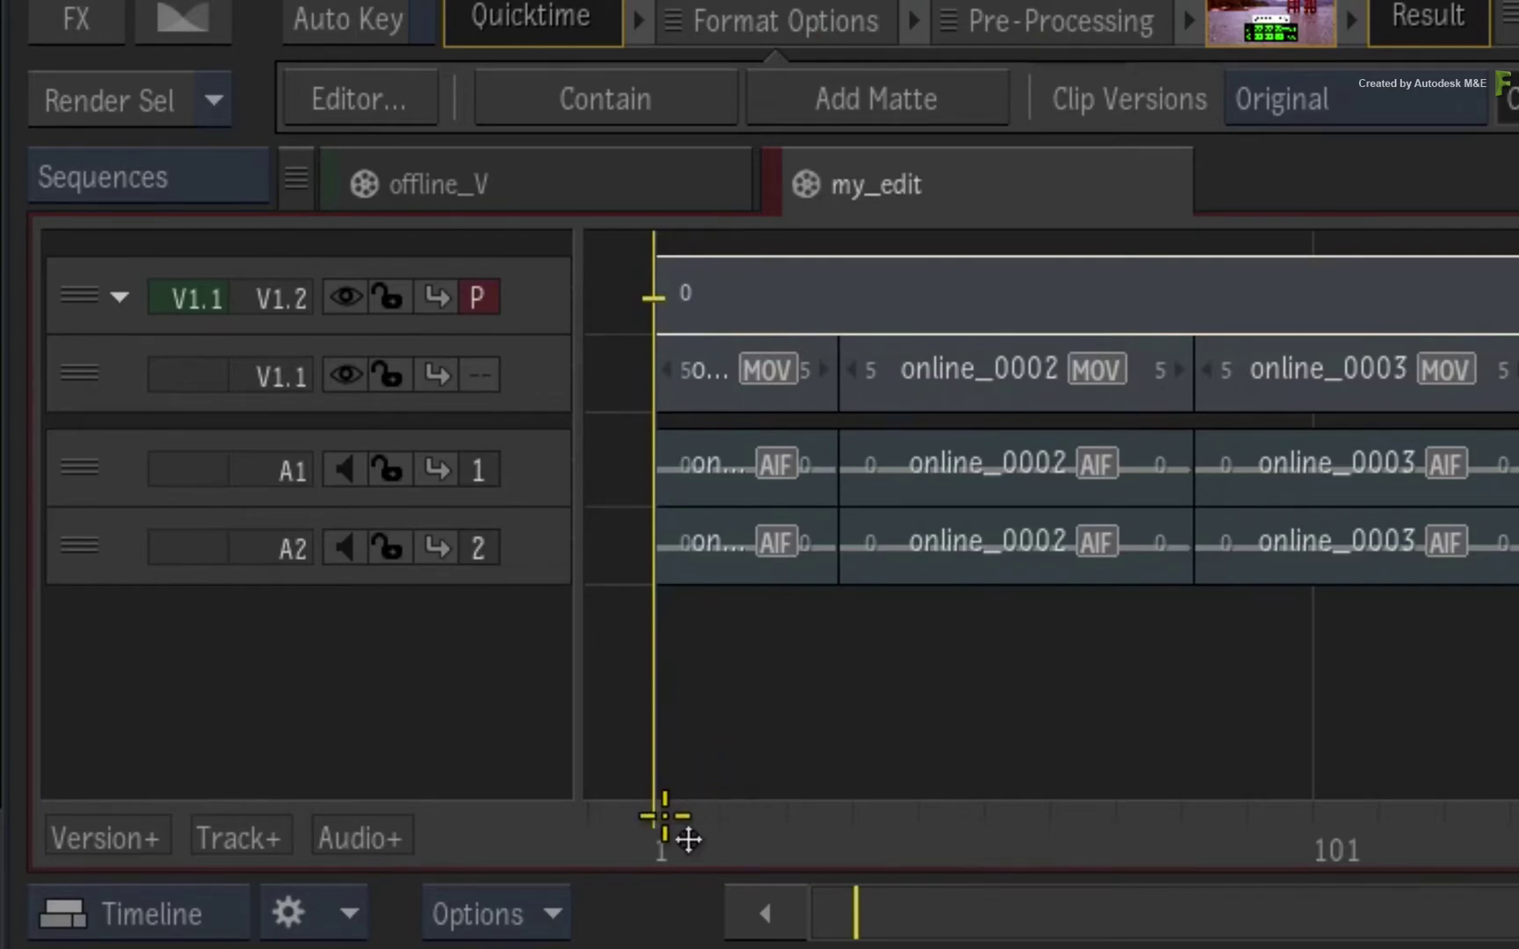
left_click(672, 818)
mouse_move(669, 816)
left_mouse_down()
mouse_move(1138, 803)
mouse_move(546, 823)
left_mouse_up()
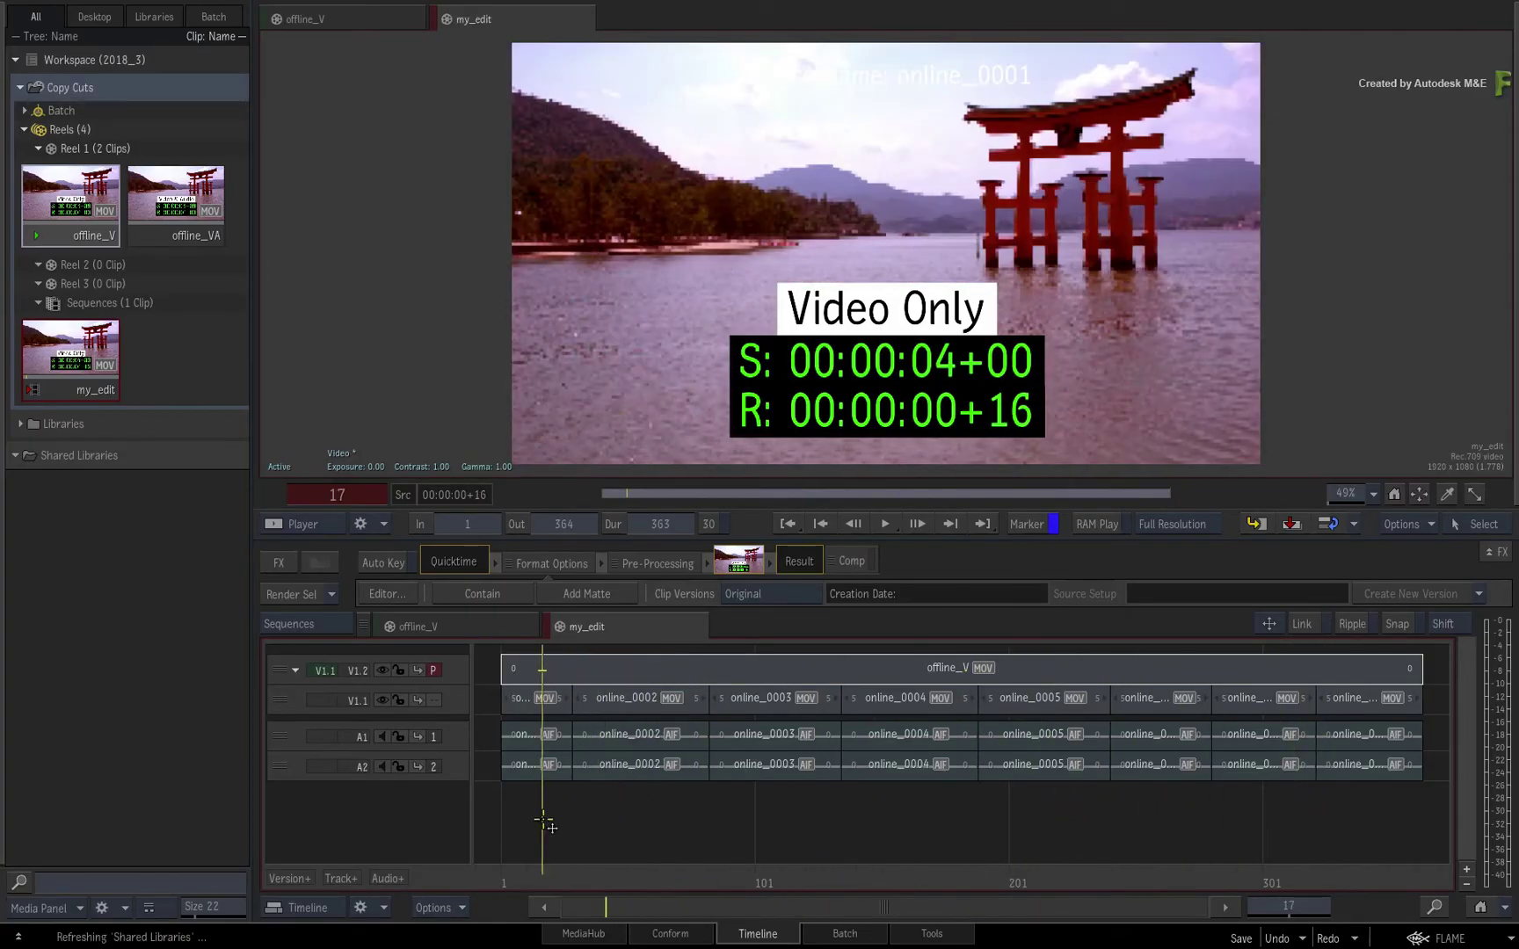
key("Down")
mouse_move(558, 874)
left_mouse_down()
mouse_move(710, 831)
mouse_move(612, 841)
mouse_move(590, 884)
mouse_move(925, 858)
mouse_move(750, 827)
left_mouse_up()
key("Up")
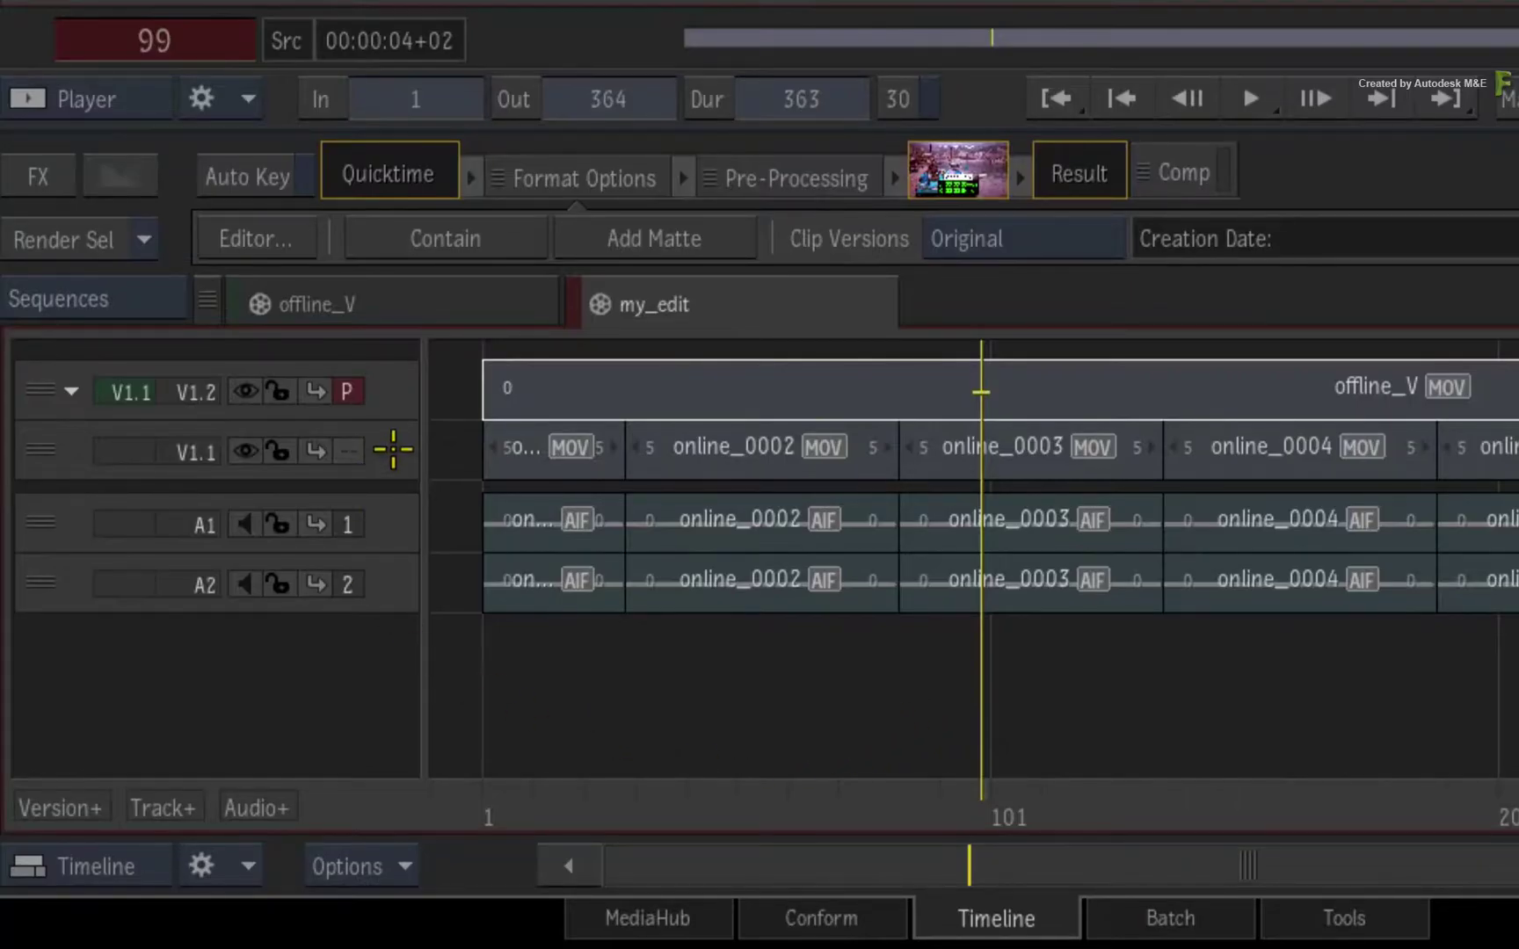
Copy the V1.1 cut transitions onto the offline_V track V1.2.
right_click(391, 452)
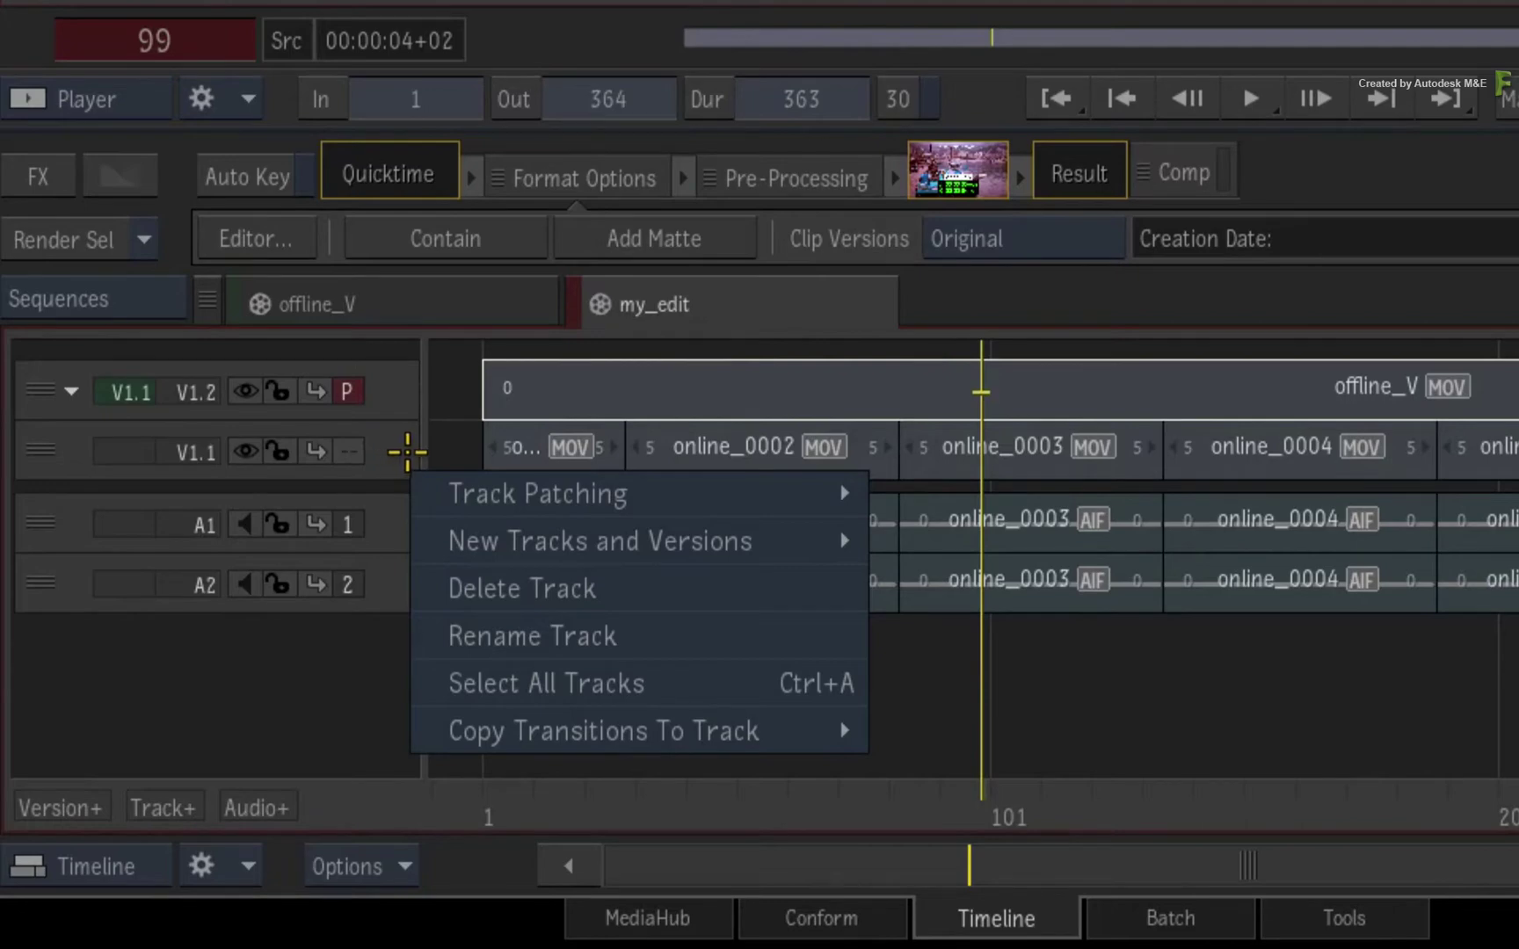
mouse_move(604, 731)
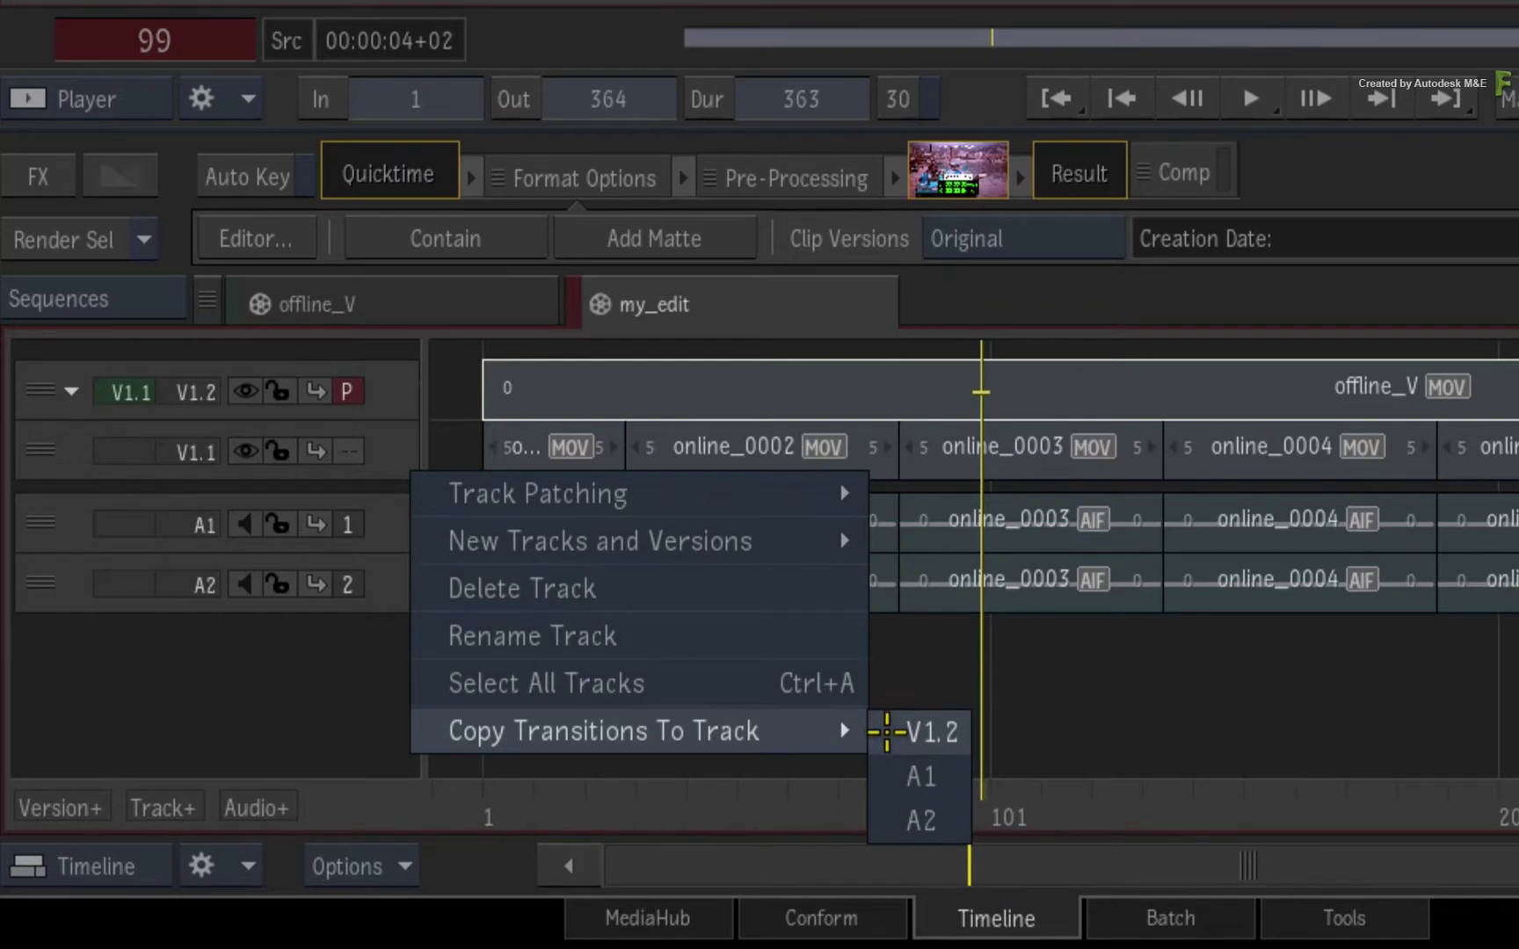
left_click(886, 732)
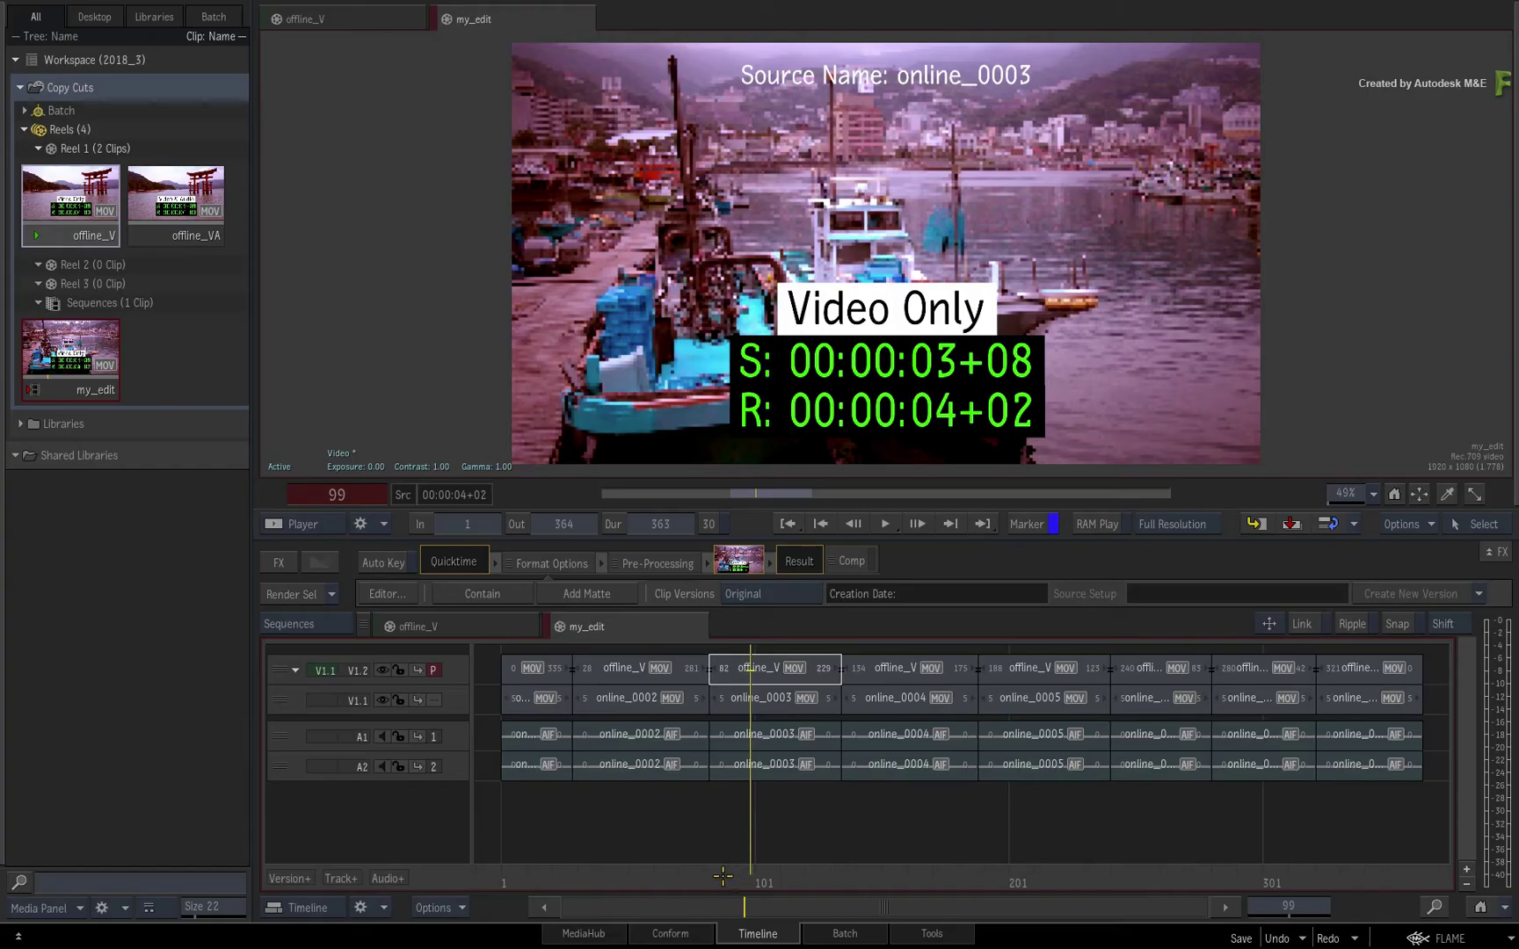
left_click_drag(764, 889, 560, 889)
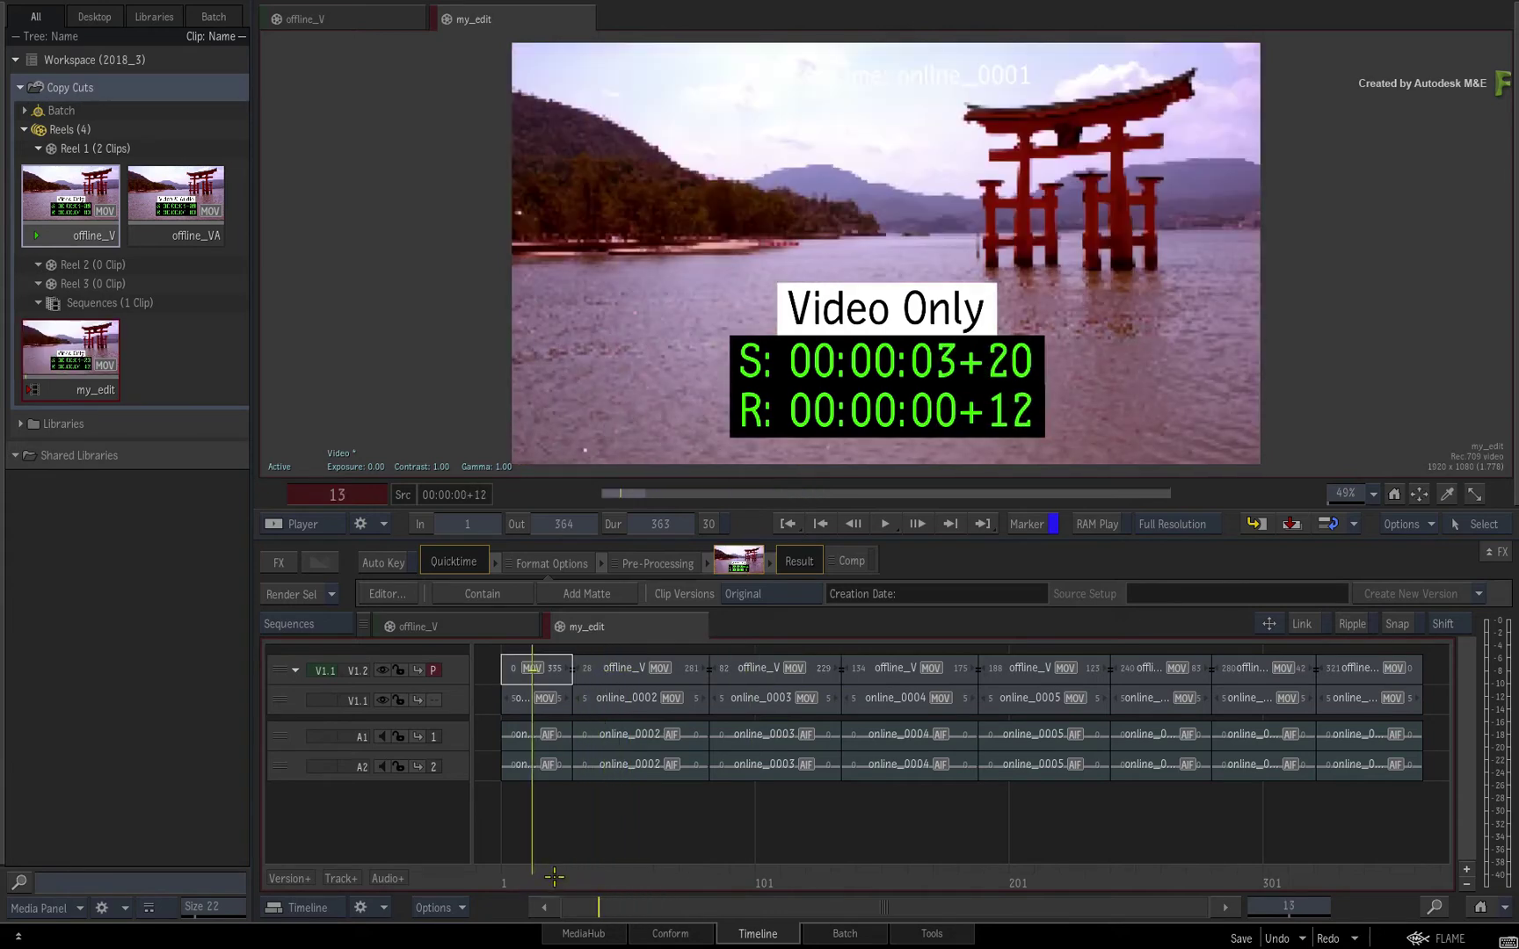
key("space")
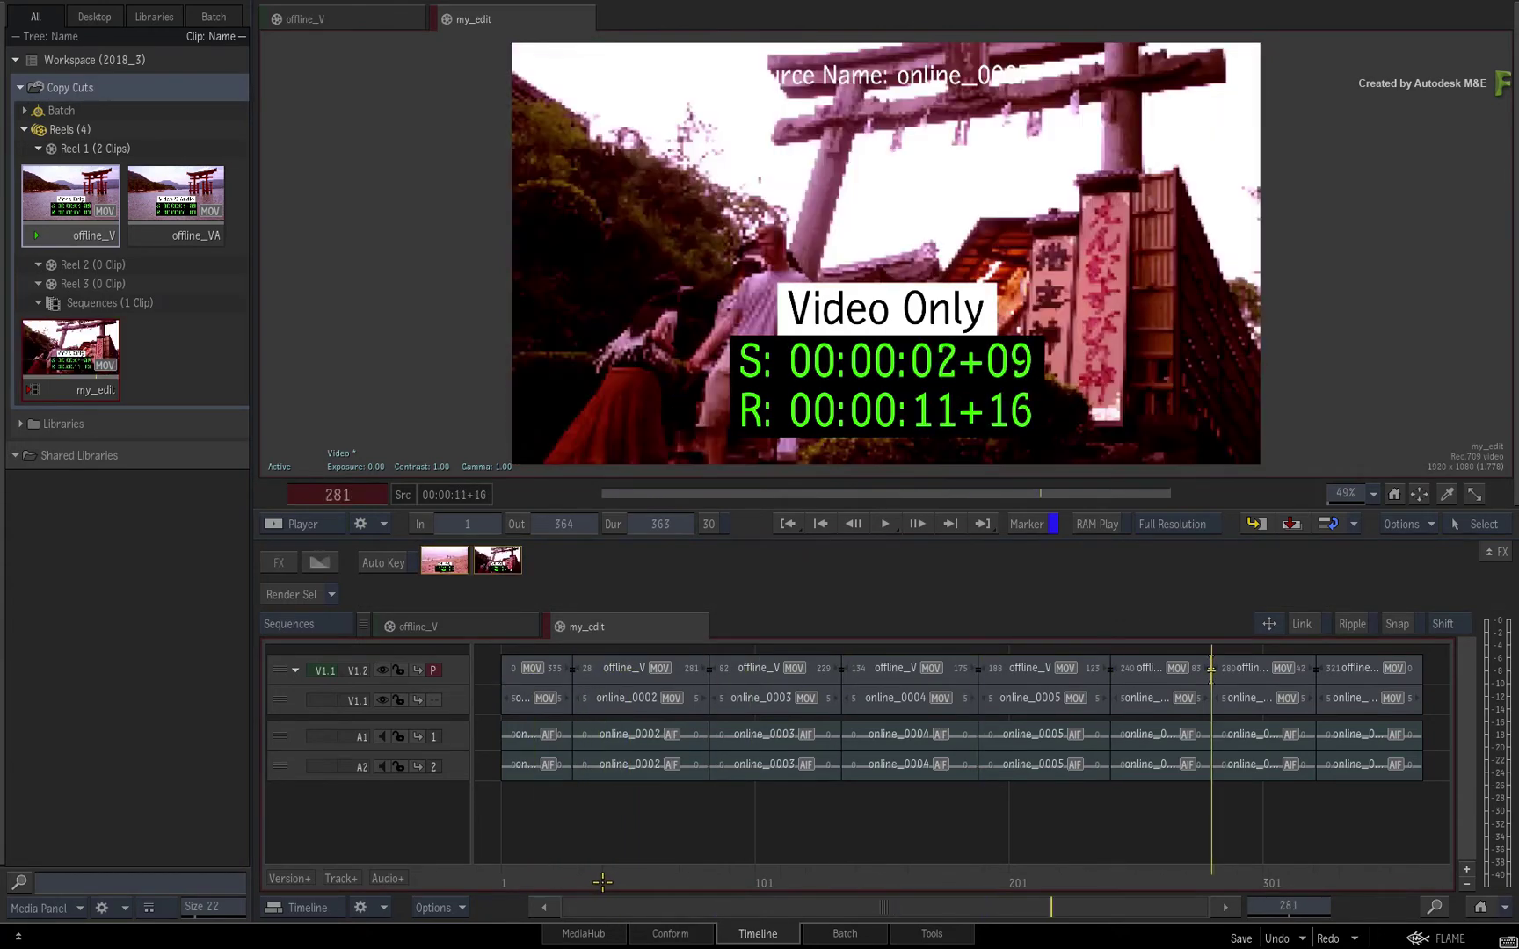
left_click_drag(605, 881, 624, 888)
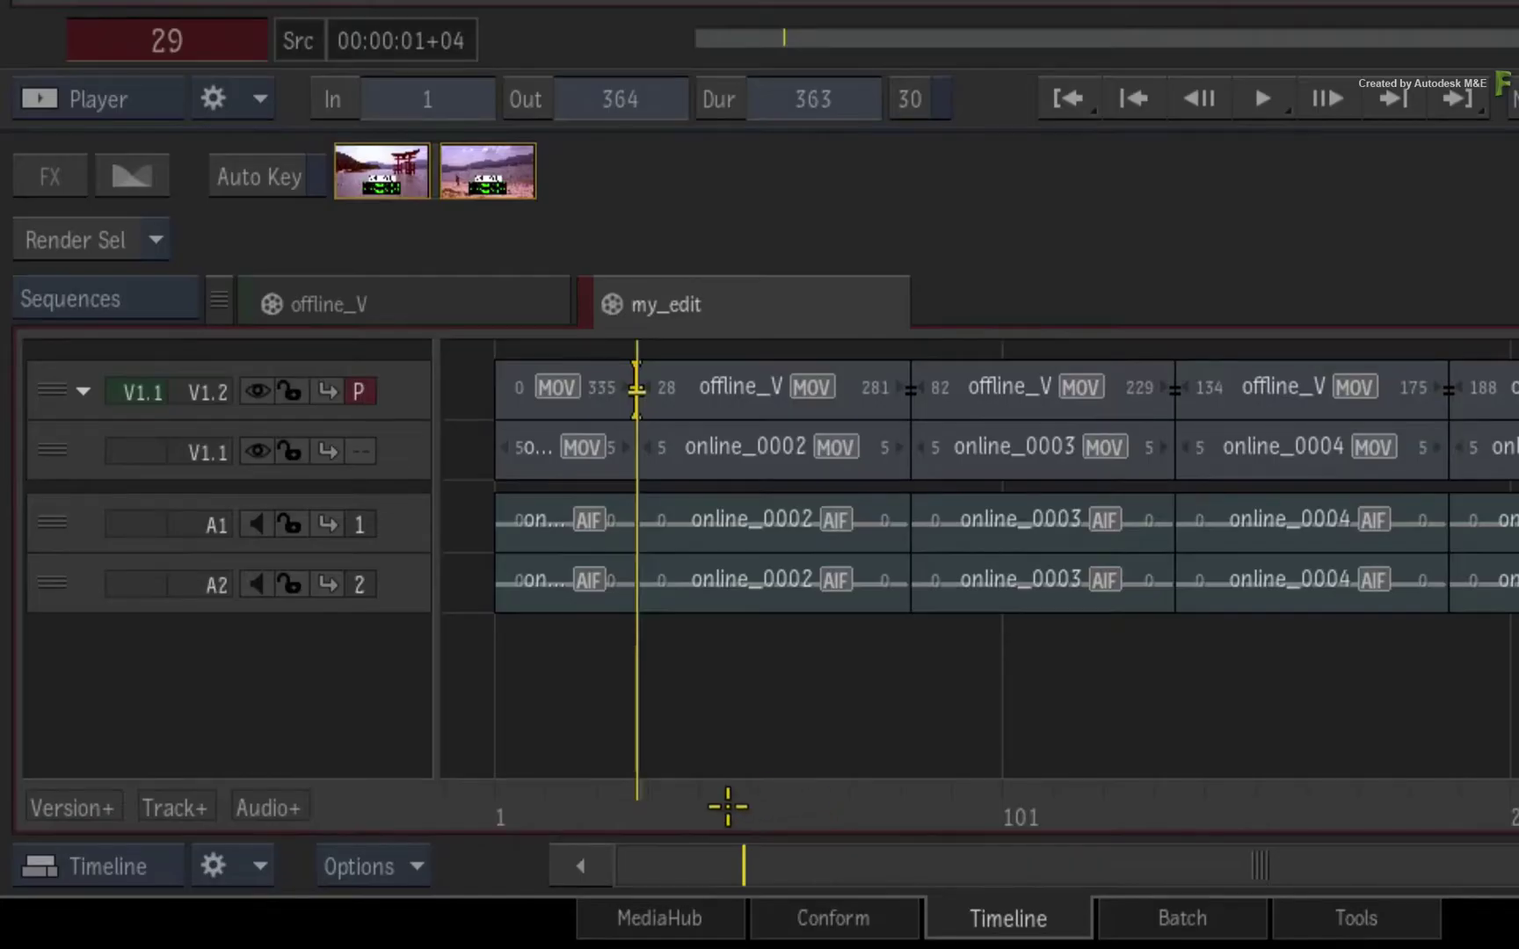
left_click_drag(645, 885, 707, 882)
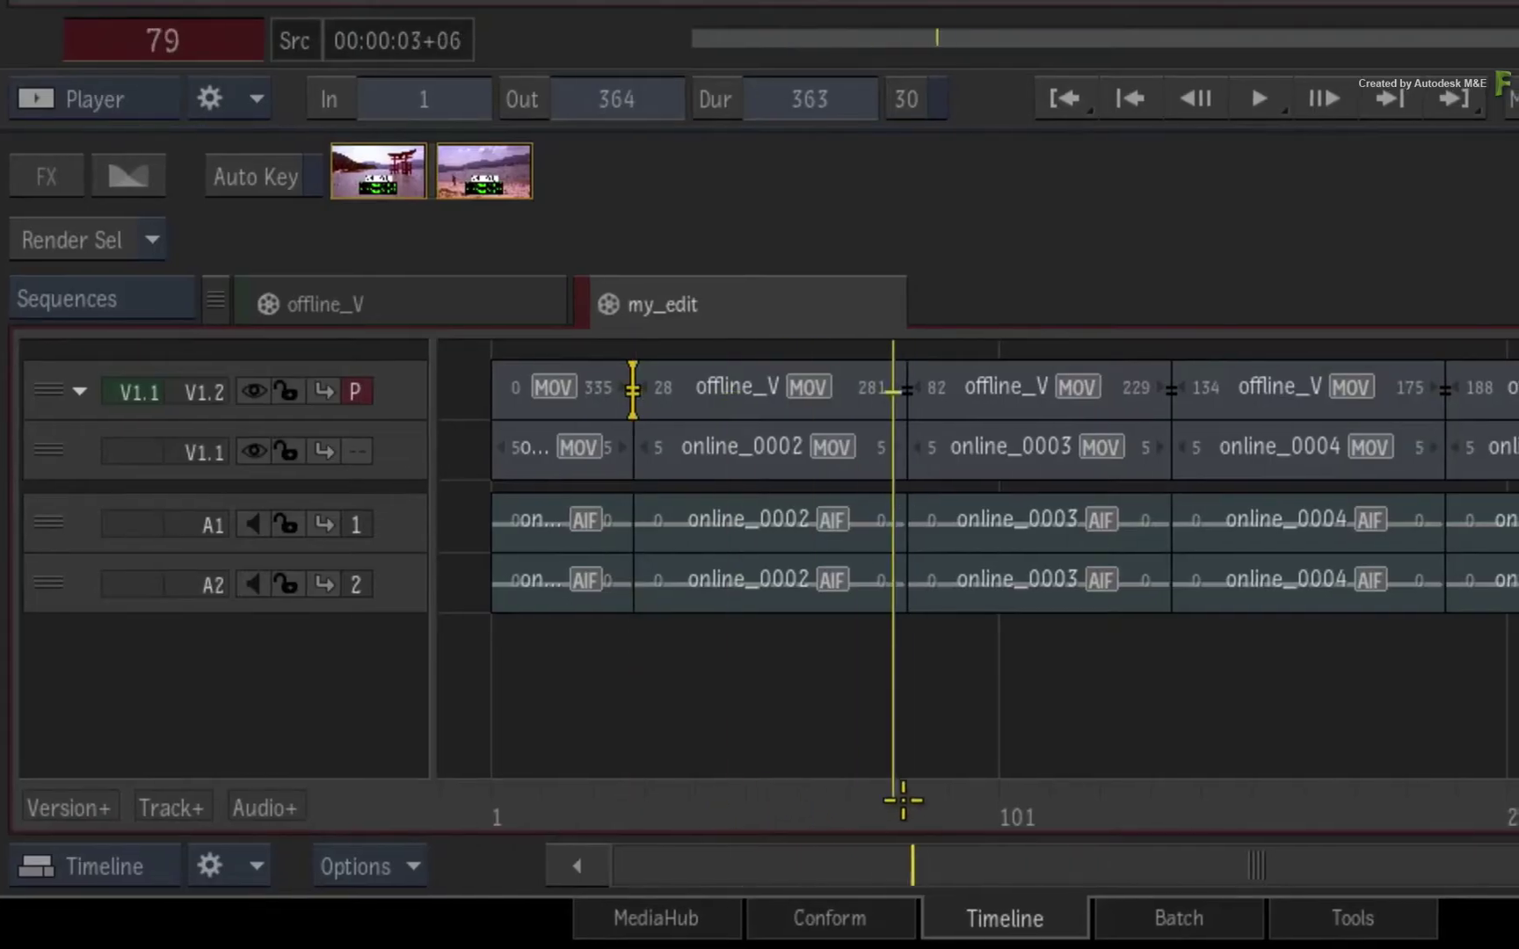
left_click_drag(902, 798, 1401, 818)
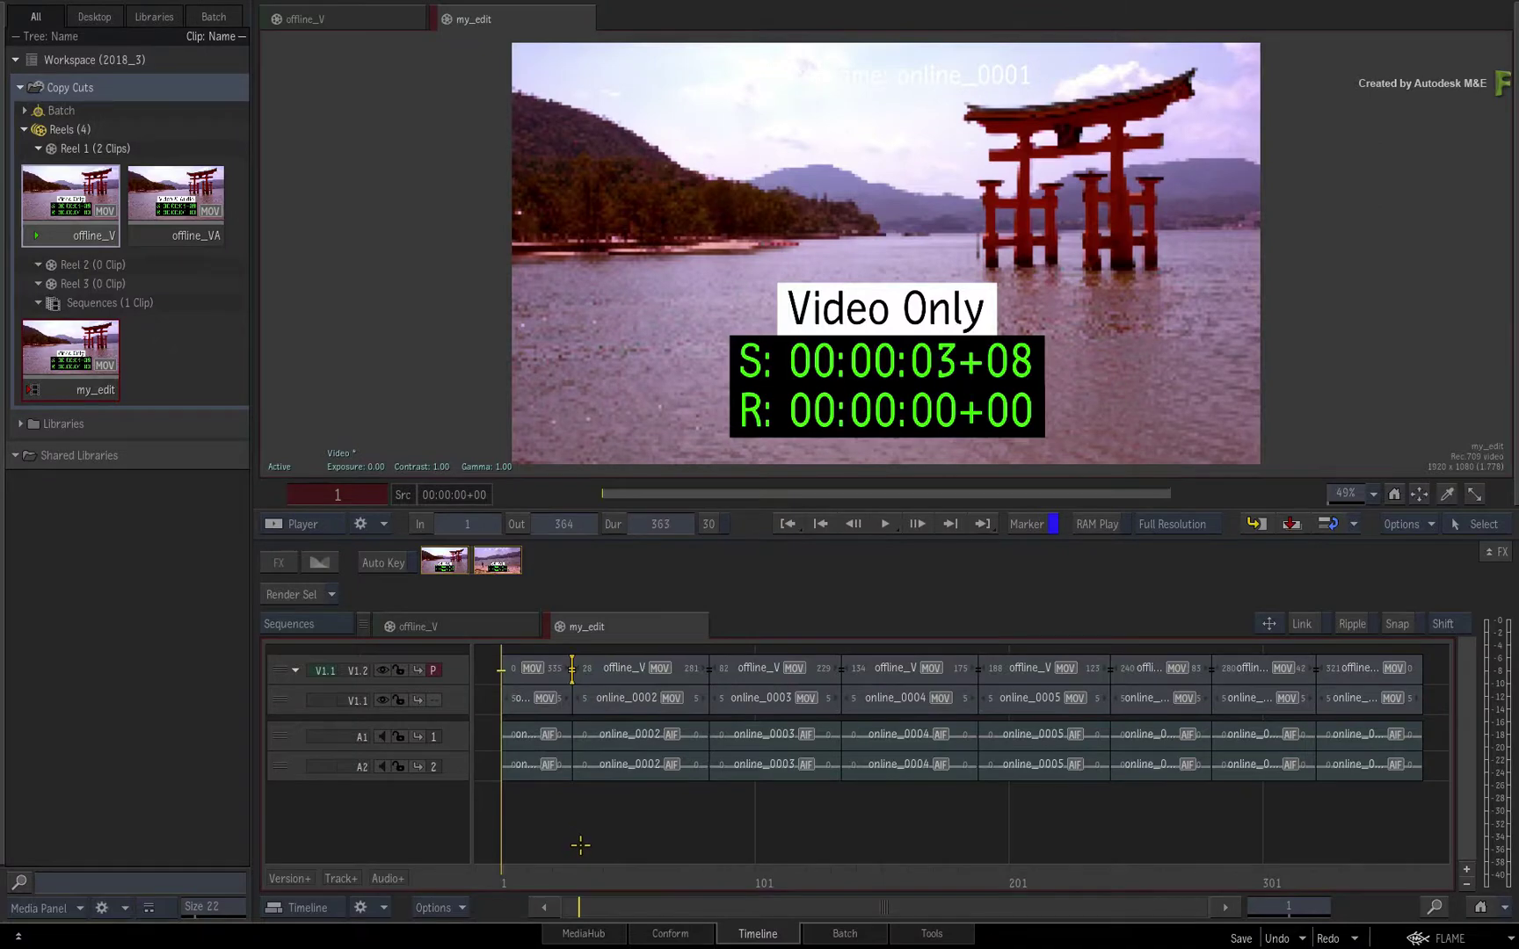
left_click(539, 668)
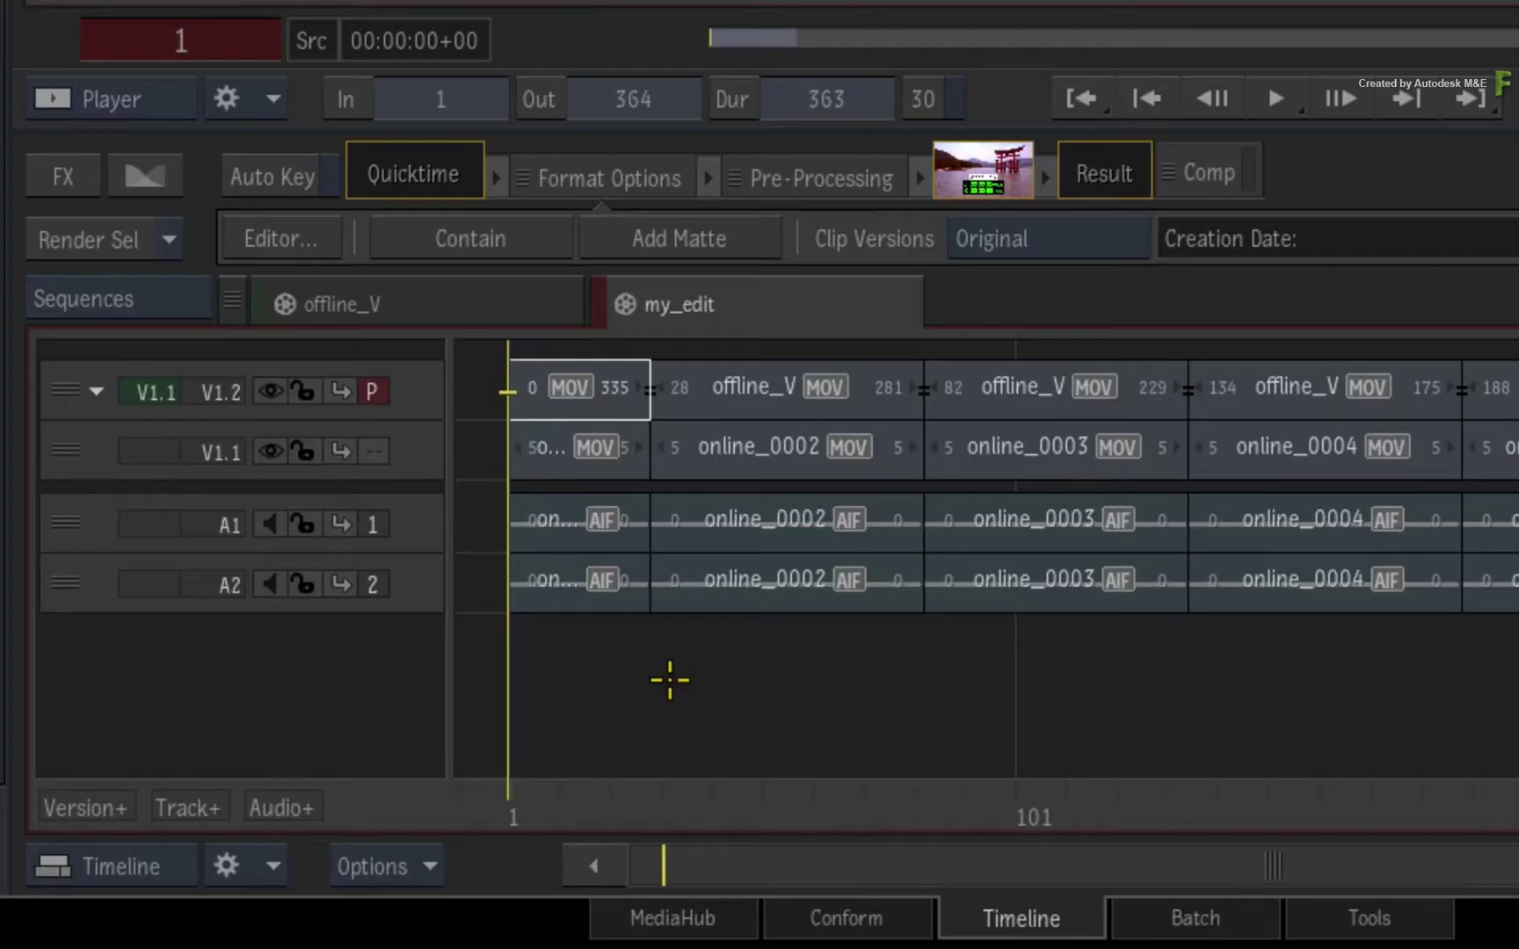
Delete the cut offline_V track and add offline_VA from Reel 1 as new video and stereo audio tracks.
left_click_drag(67, 391, 665, 903)
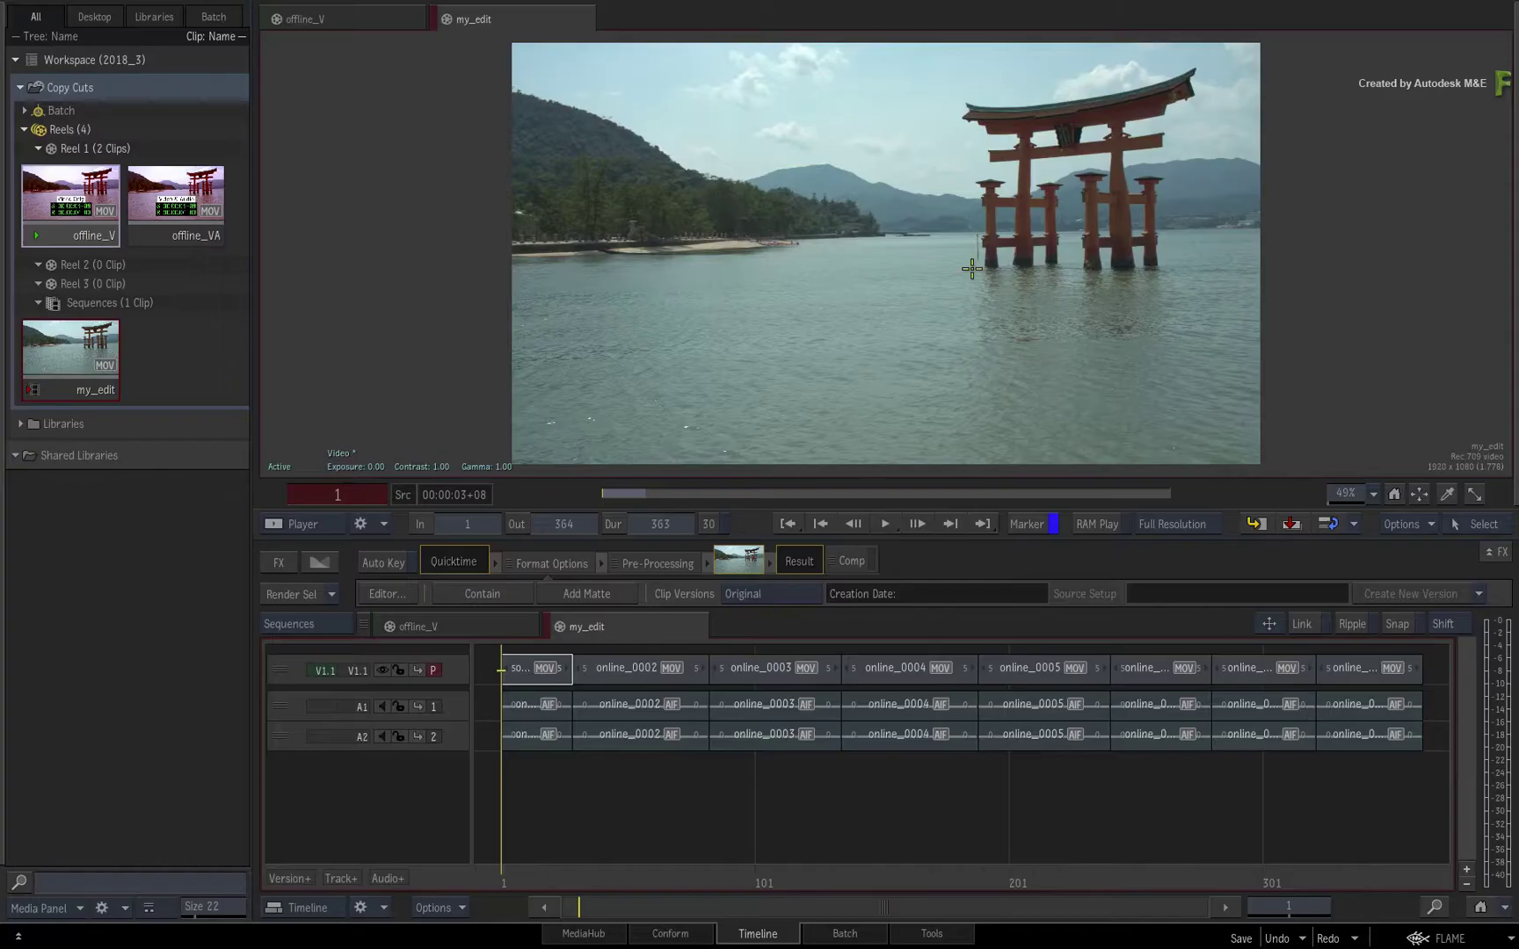
key("Escape")
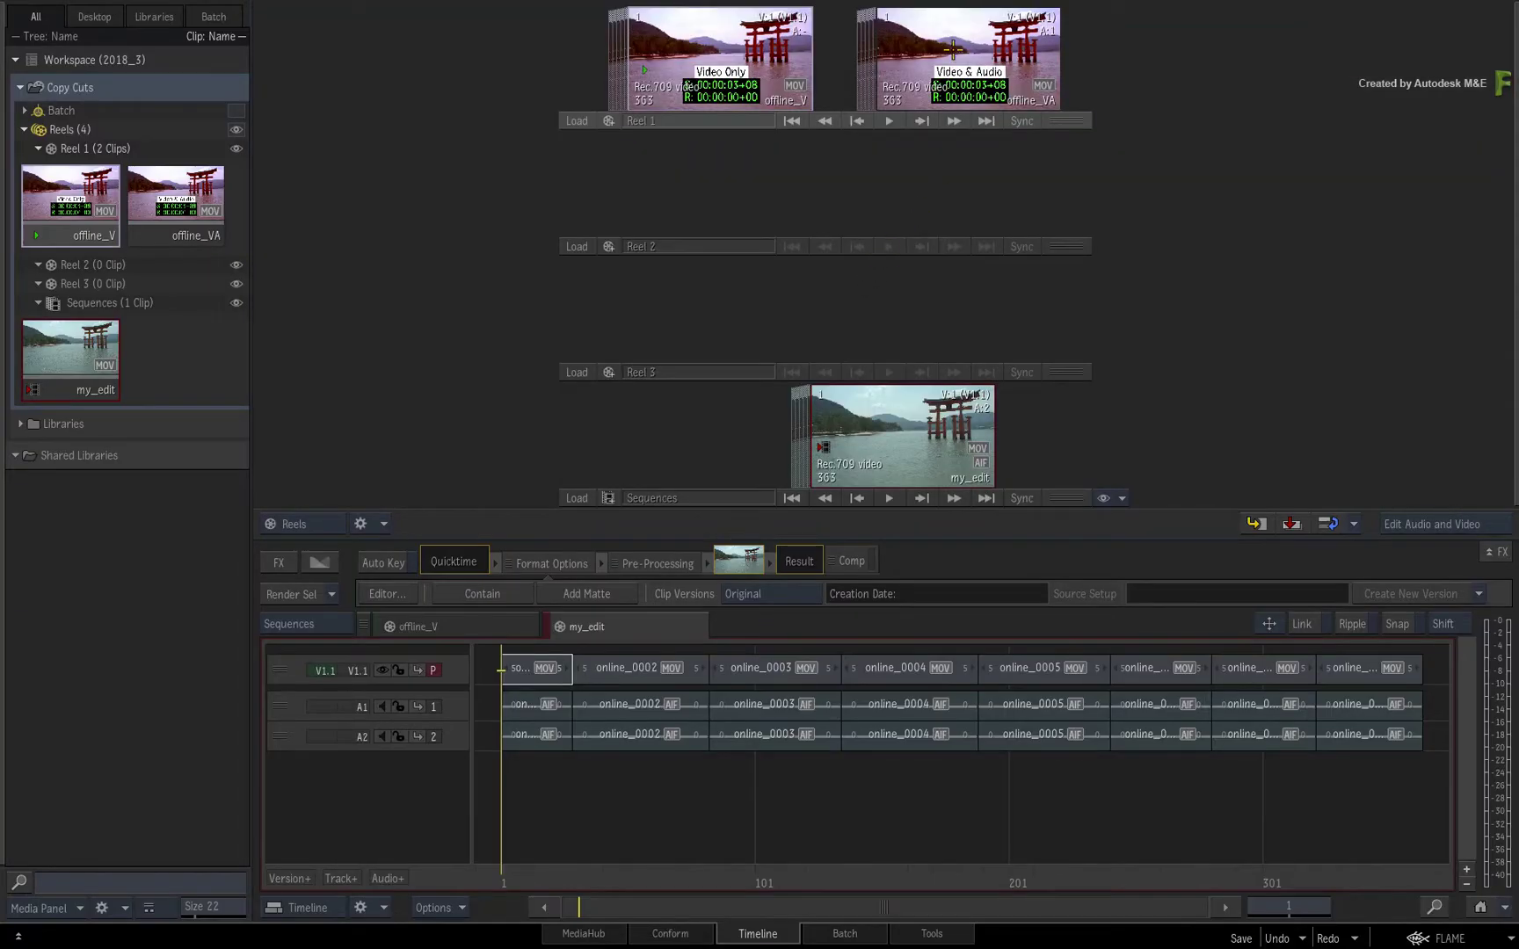
left_click(953, 47)
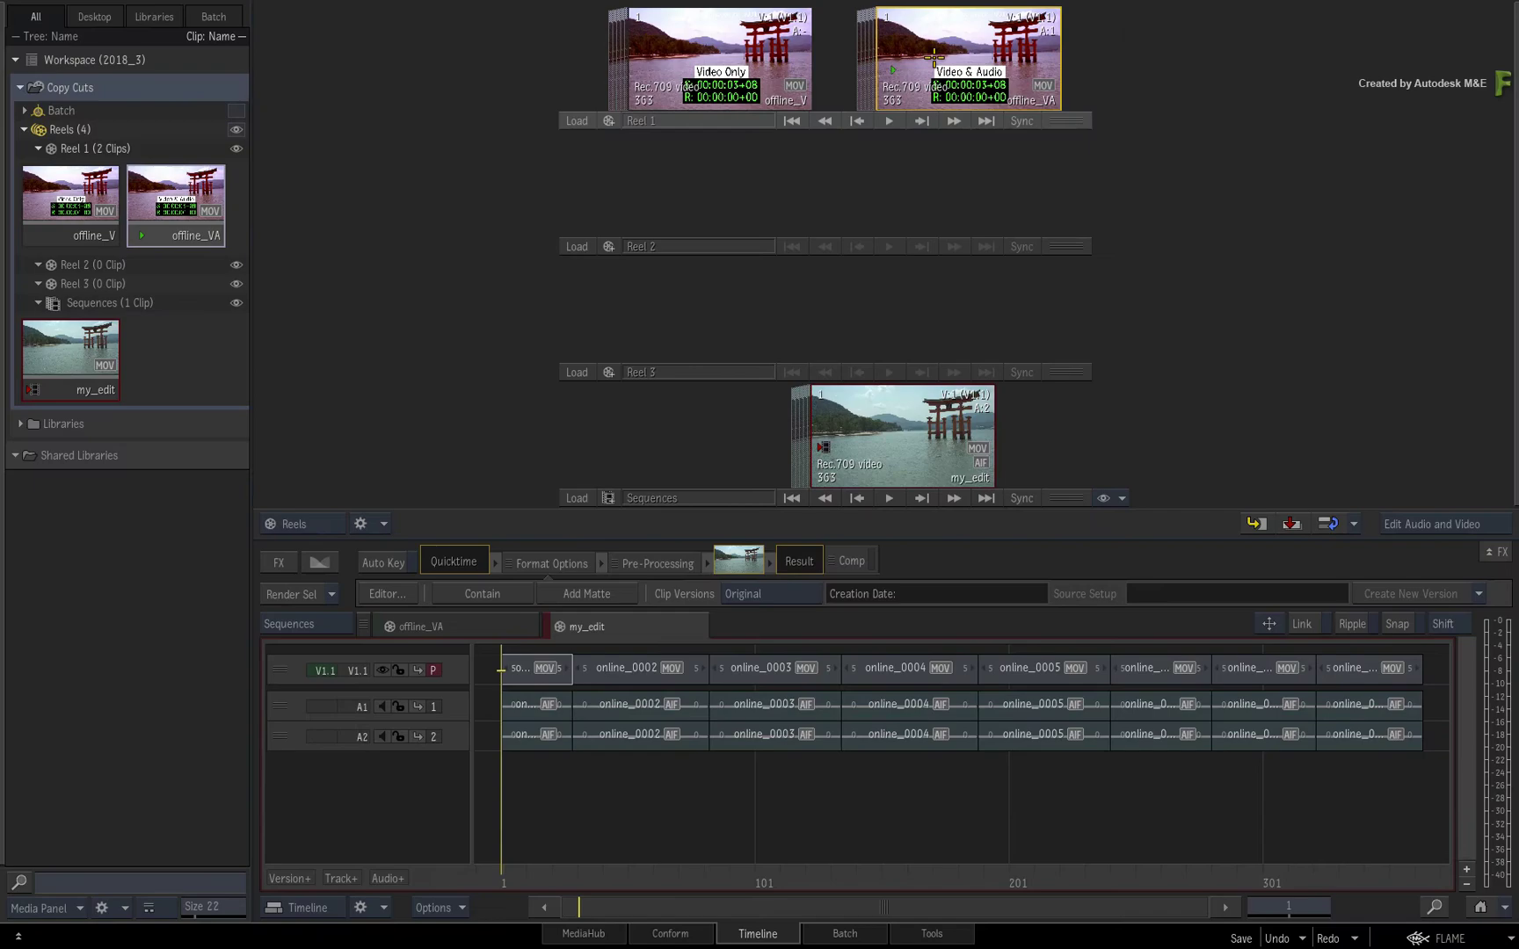
left_click_drag(944, 54, 585, 662)
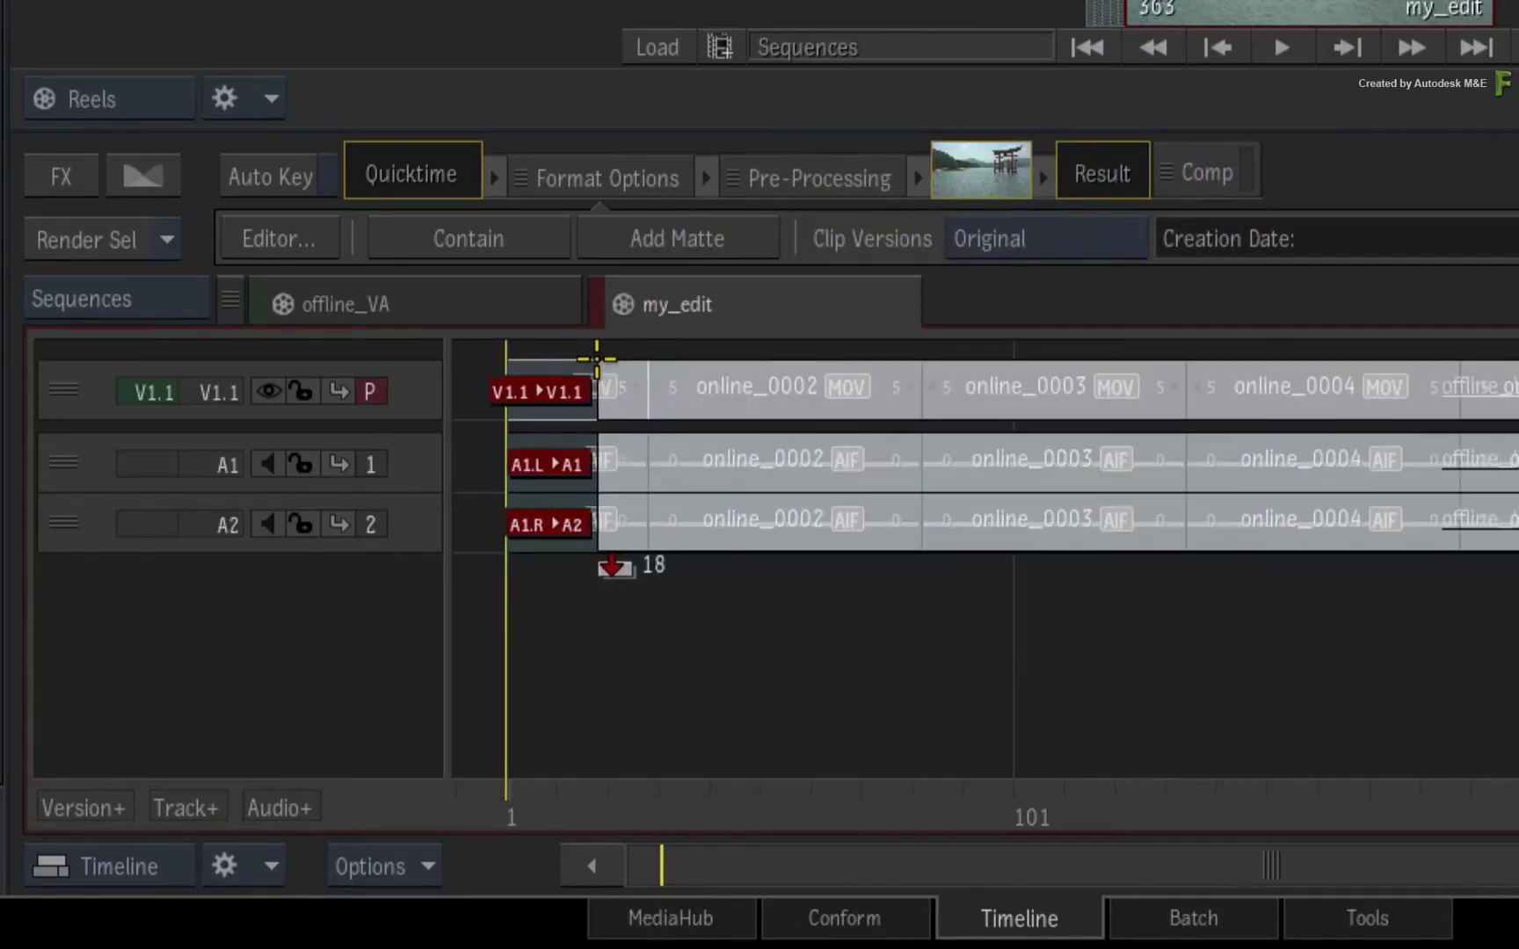
left_click_drag(705, 368, 515, 341)
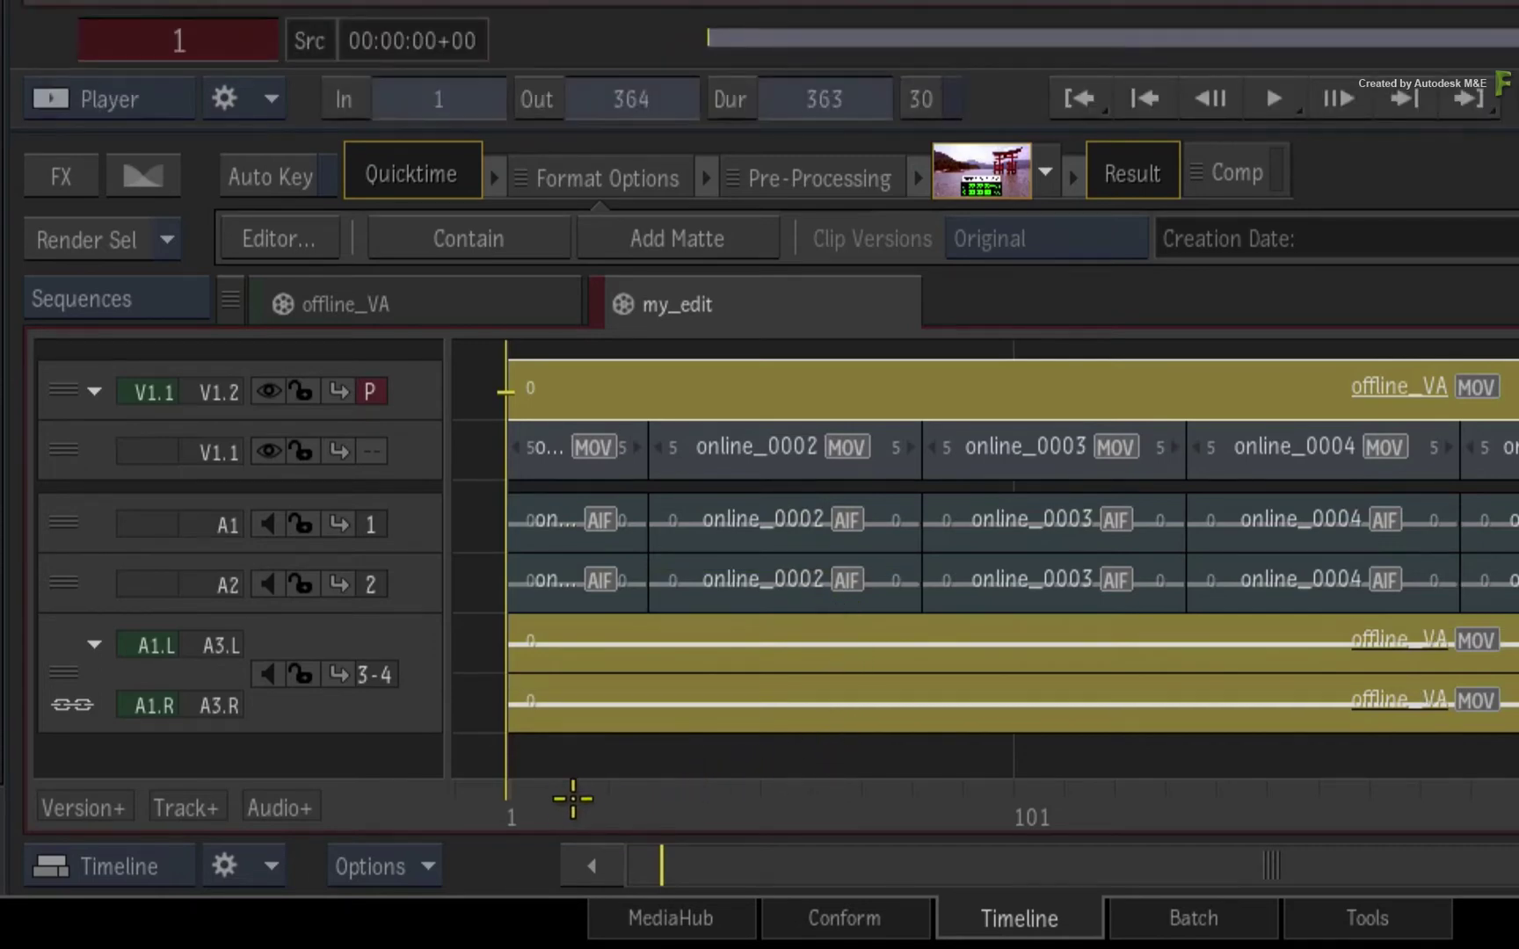
key("space")
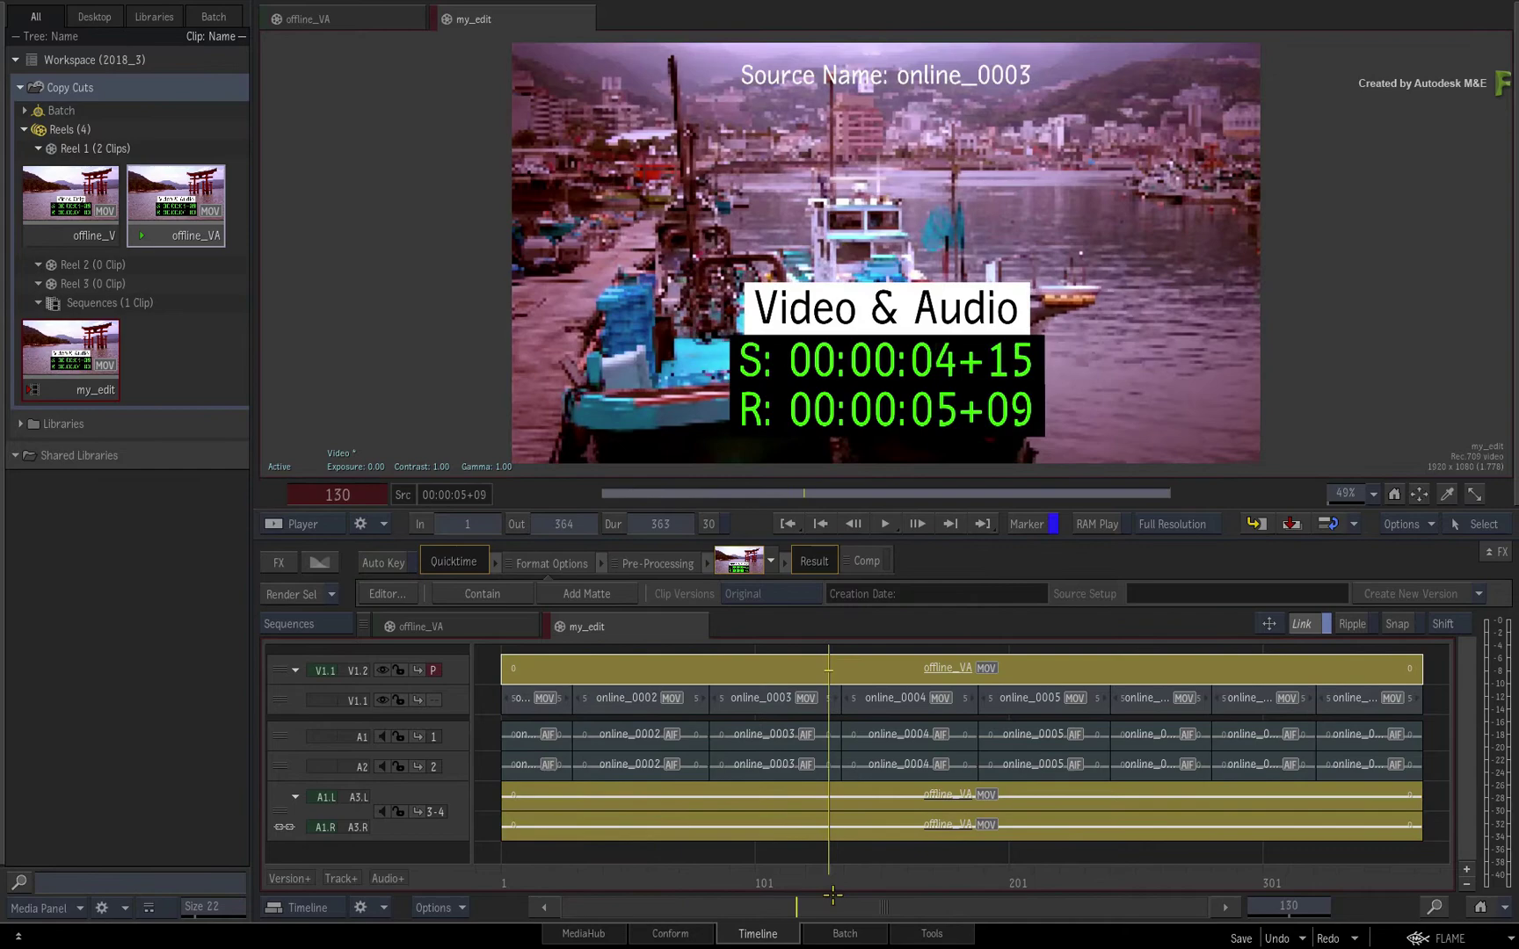
left_click_drag(833, 895, 503, 898)
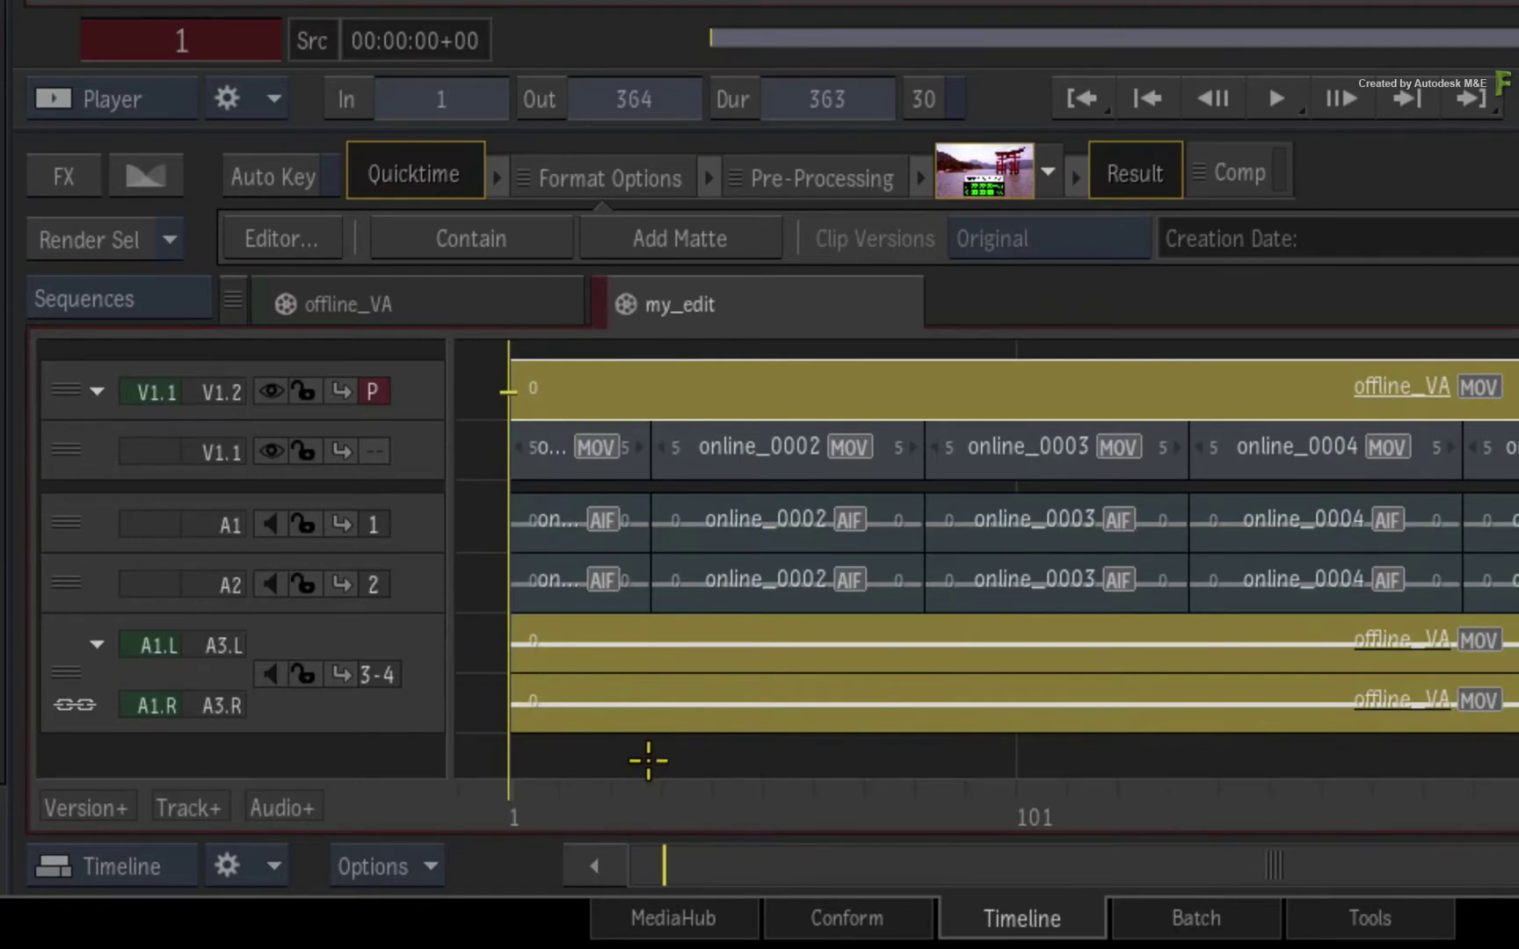
left_click(649, 759)
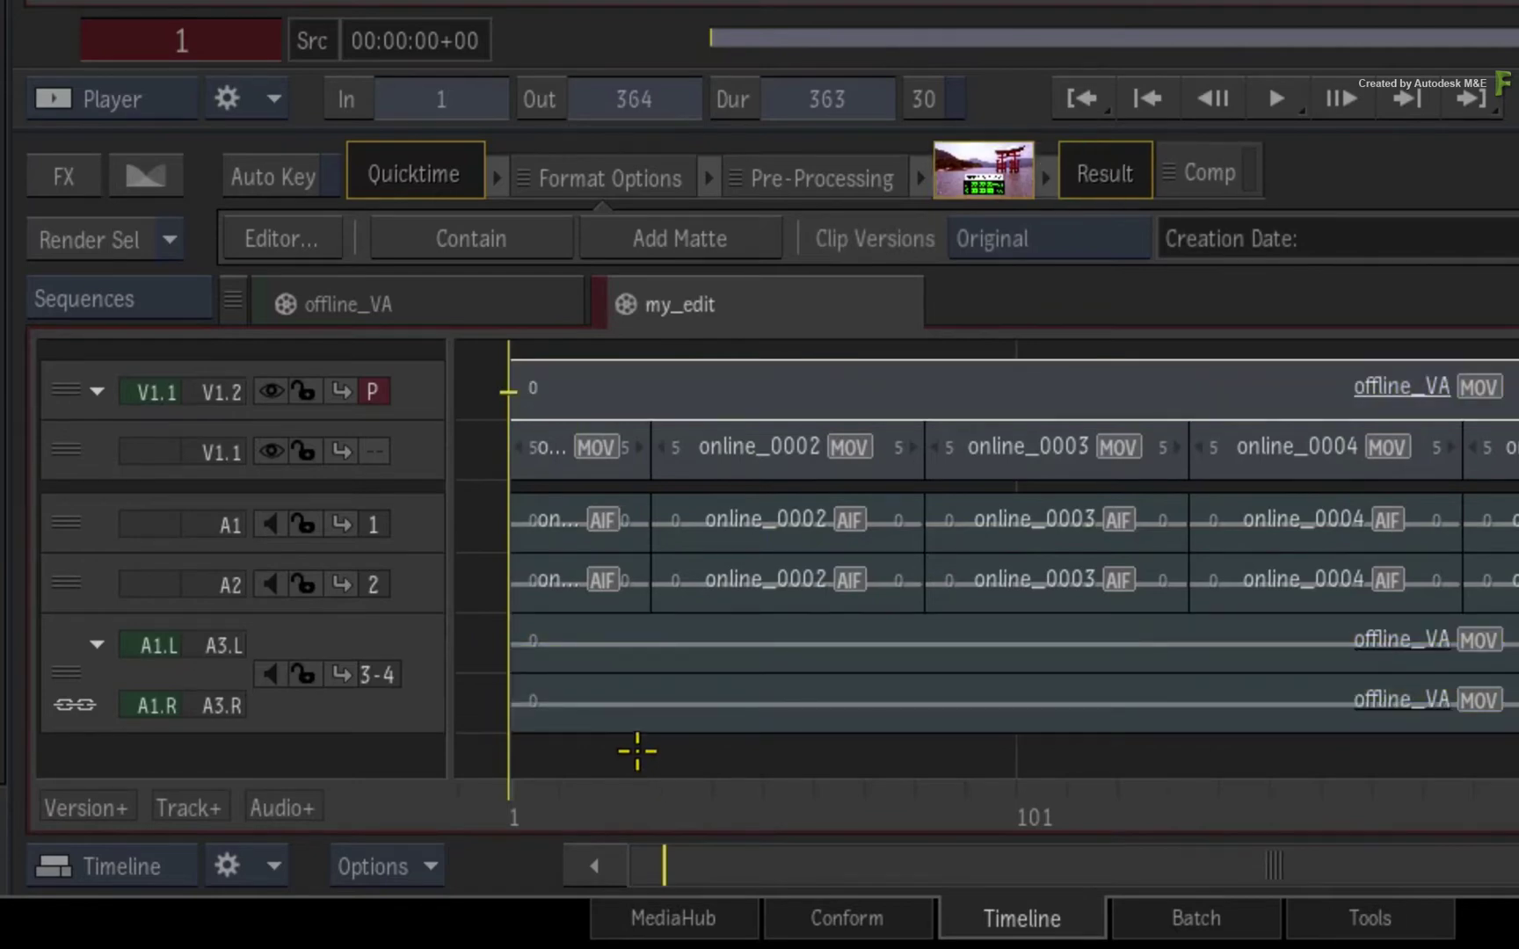
Copy the V1.1 cut transitions onto the offline_VA video and audio tracks.
right_click(419, 451)
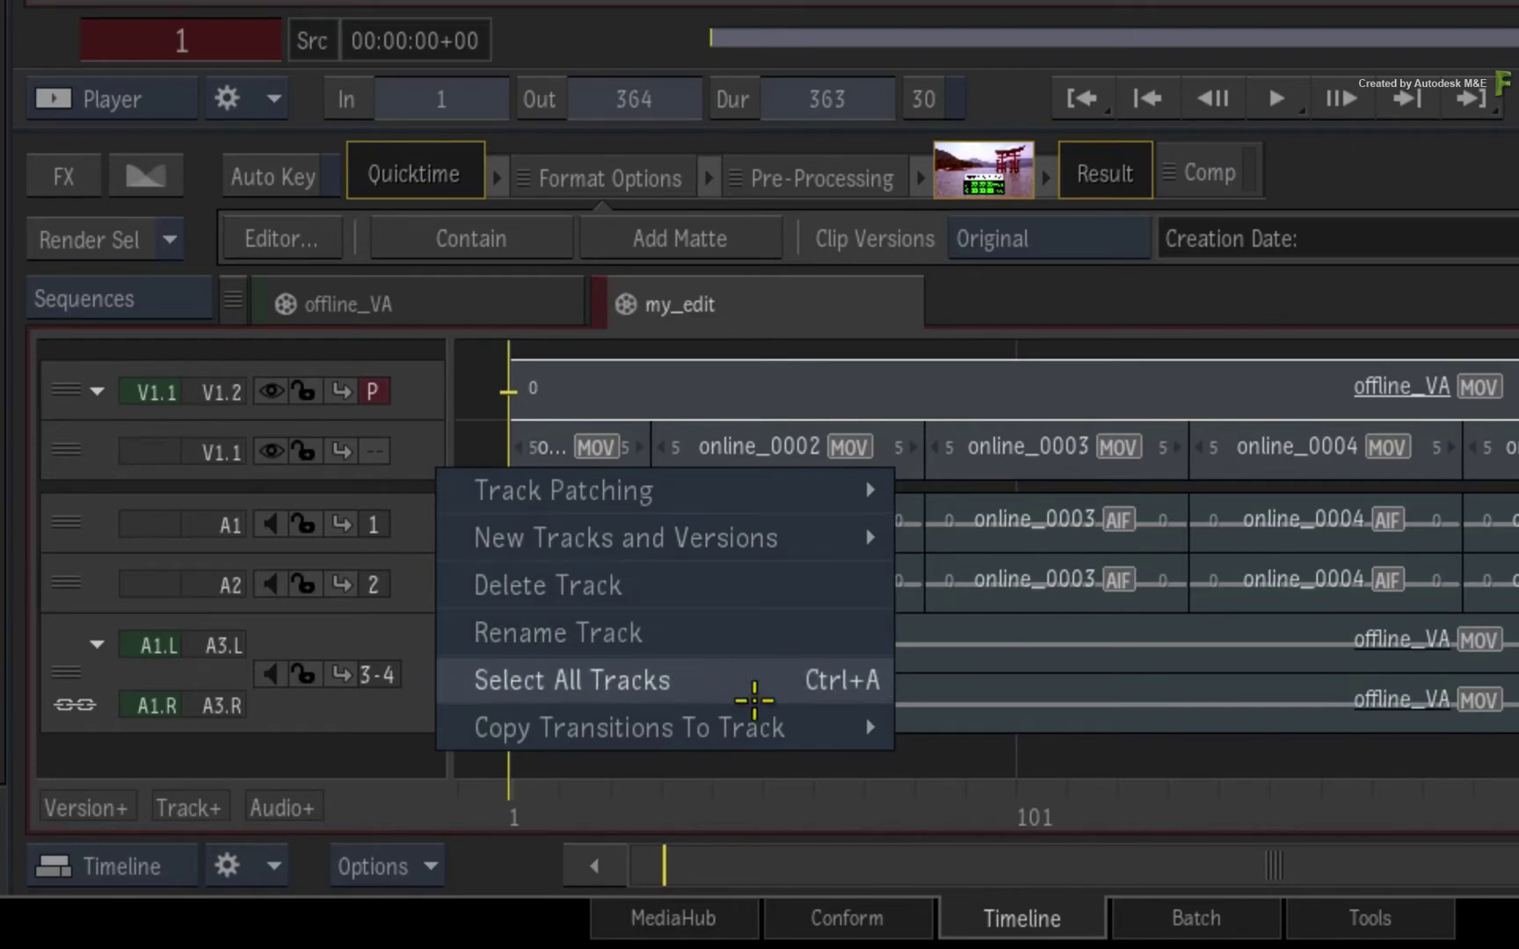
mouse_move(629, 727)
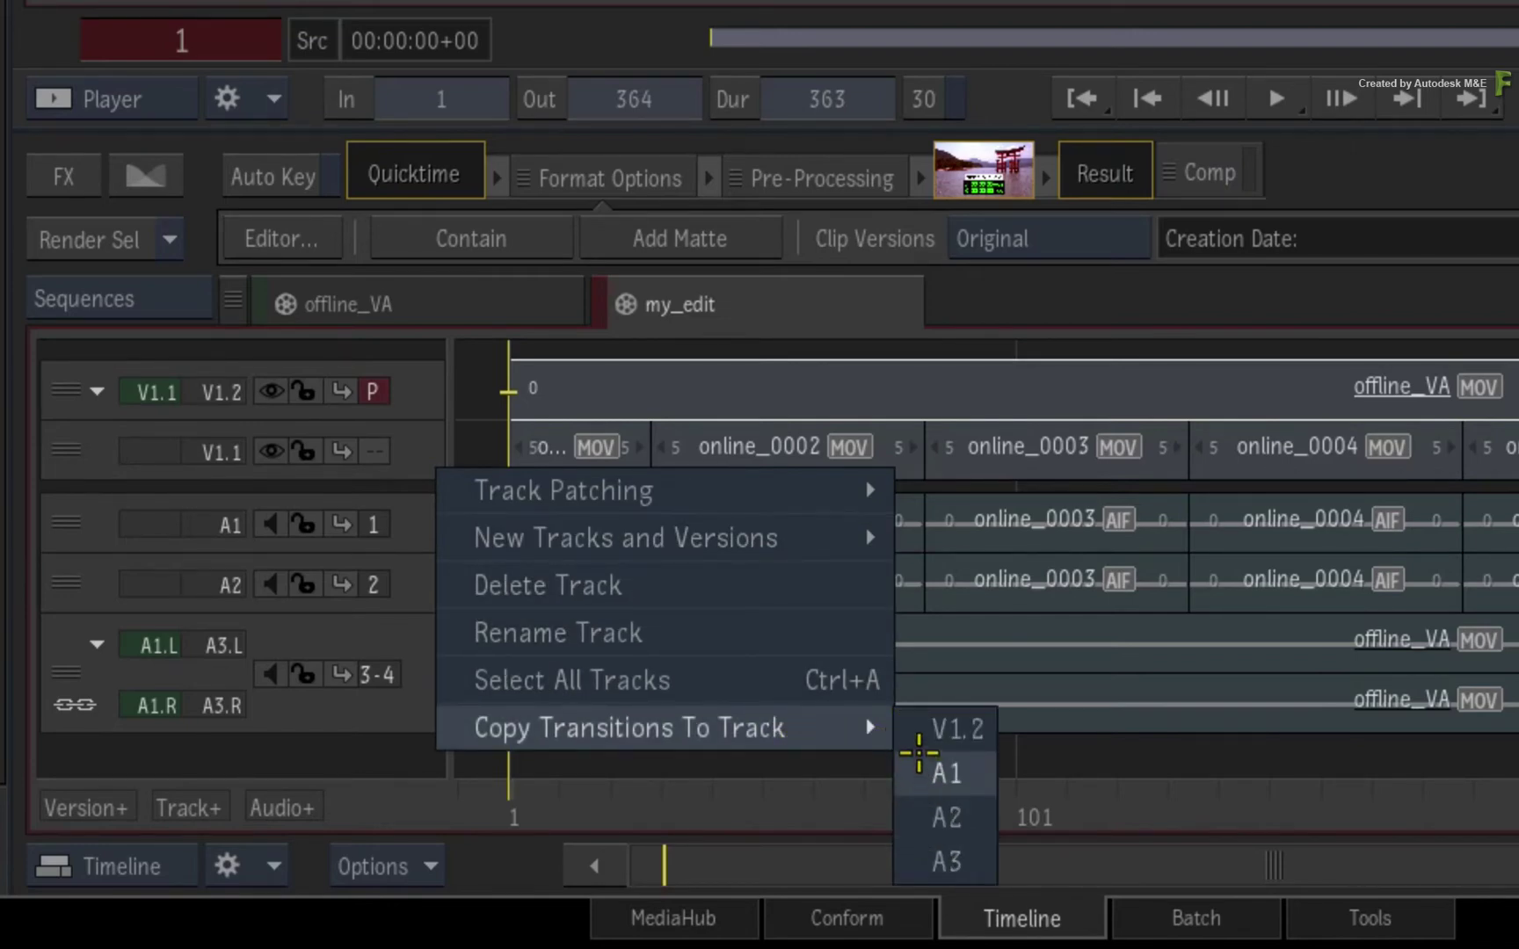
left_click(917, 730)
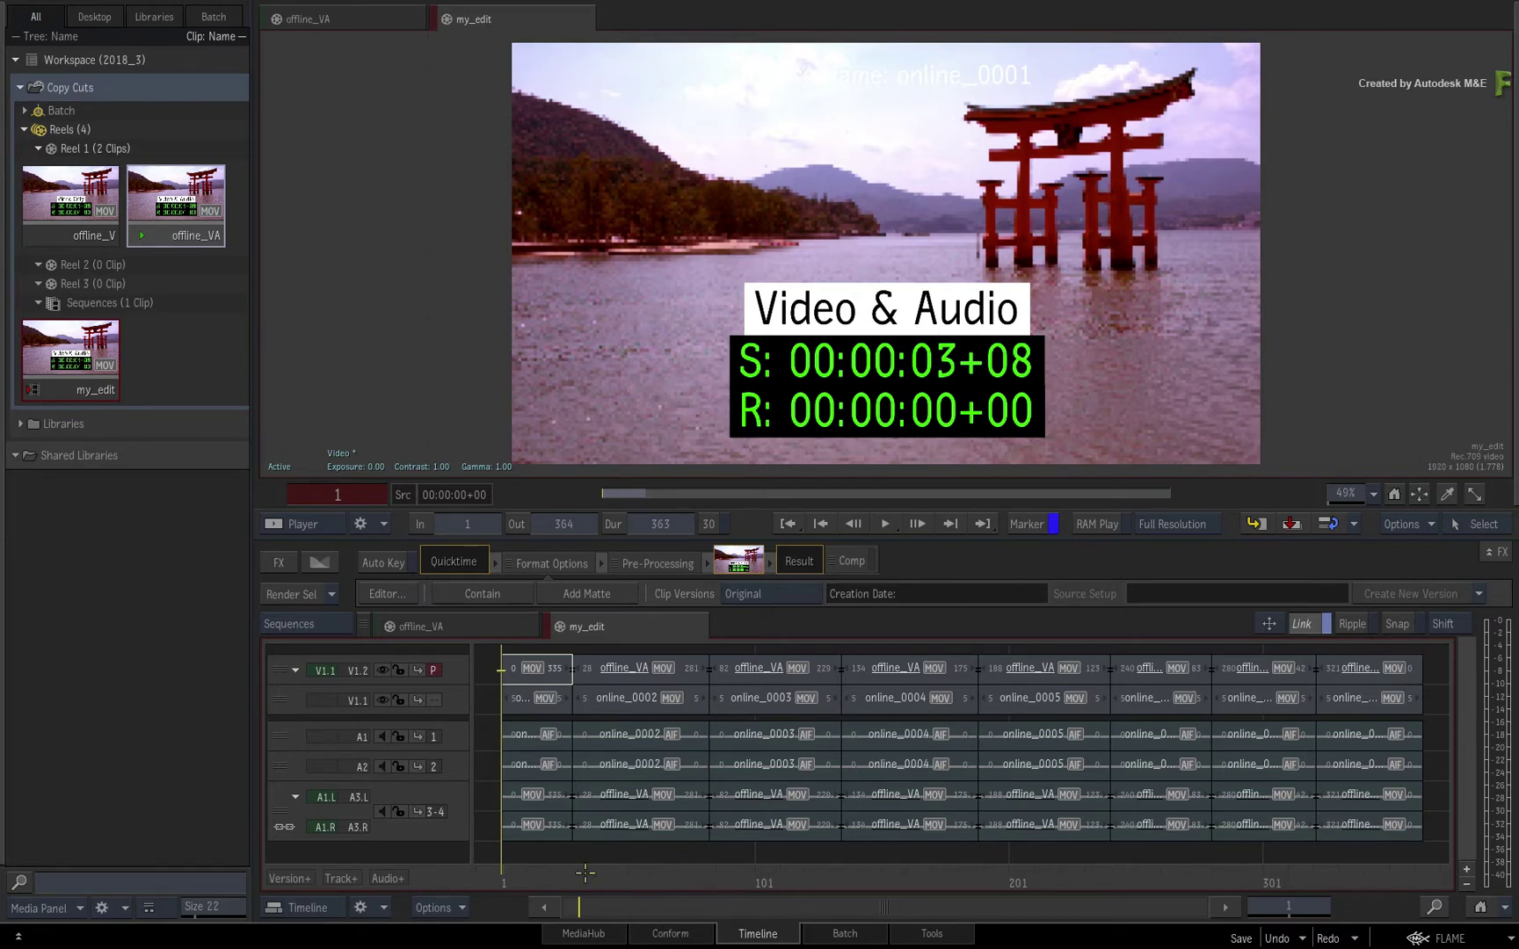
Step through the six offline_VA segments on V1.2, then clear the selection, leaving the track uncut.
left_click(553, 678)
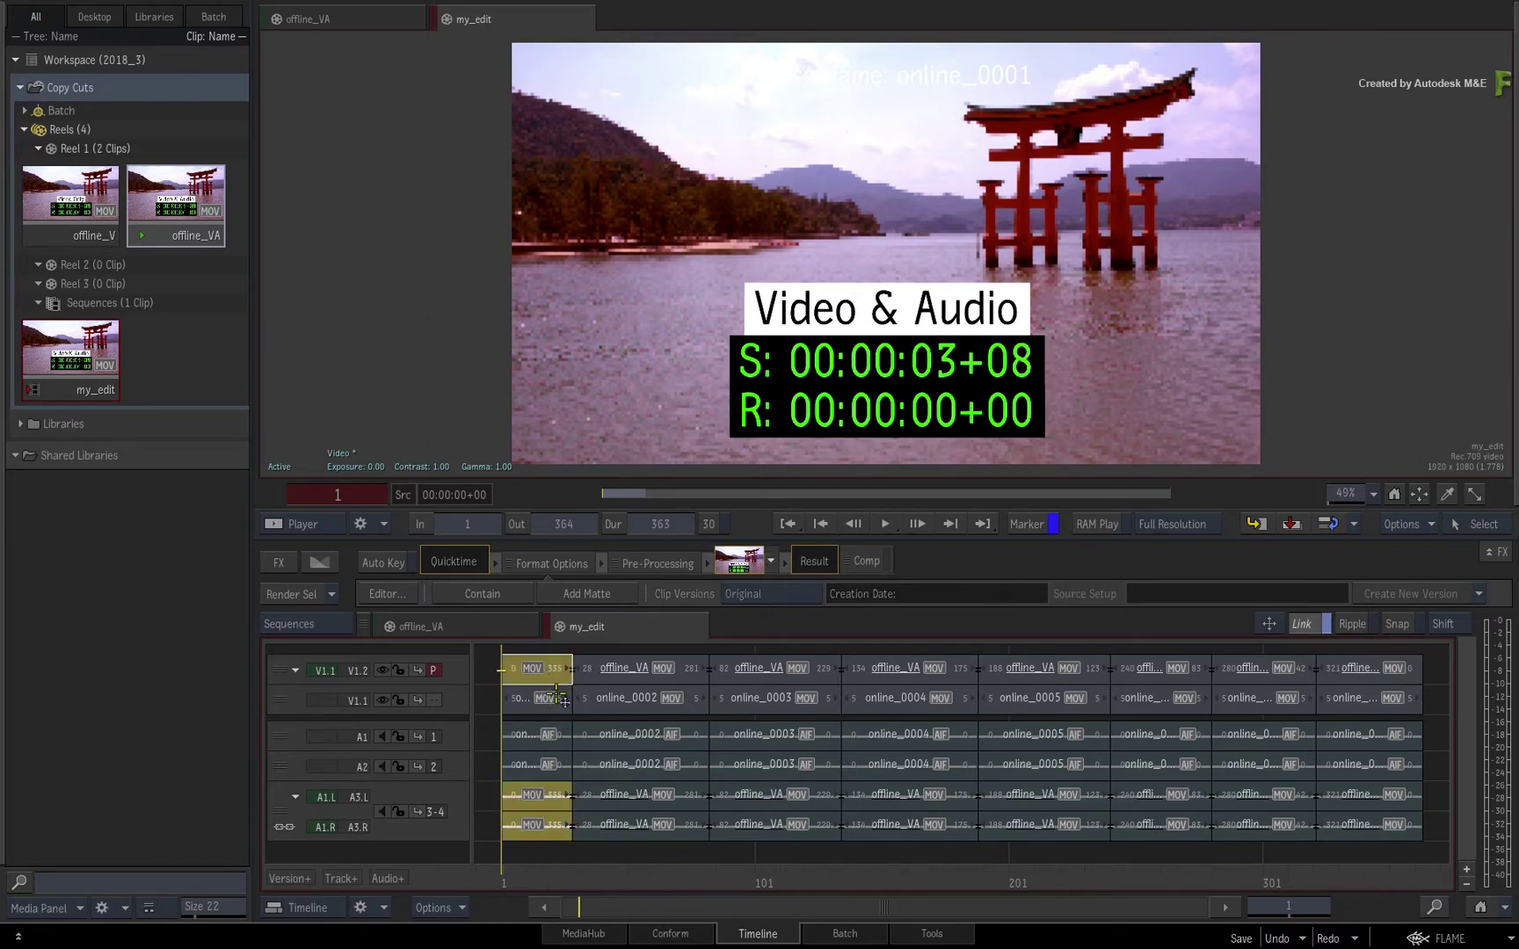
left_click(646, 675)
left_click(771, 675)
left_click(905, 674)
left_click(1034, 673)
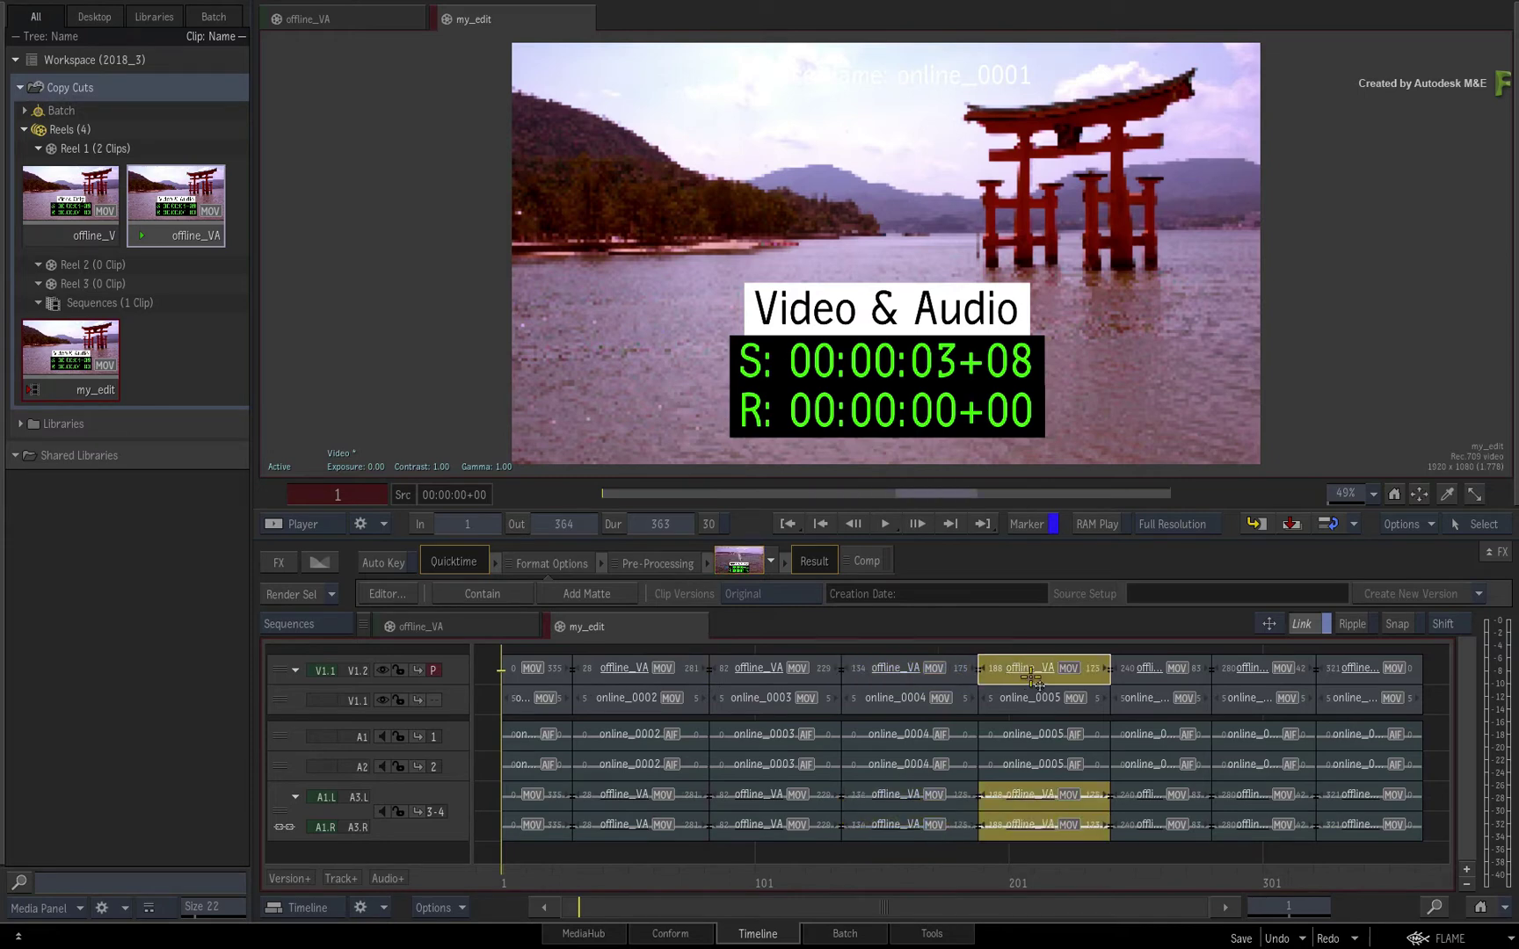
left_click(1185, 668)
left_click(979, 857)
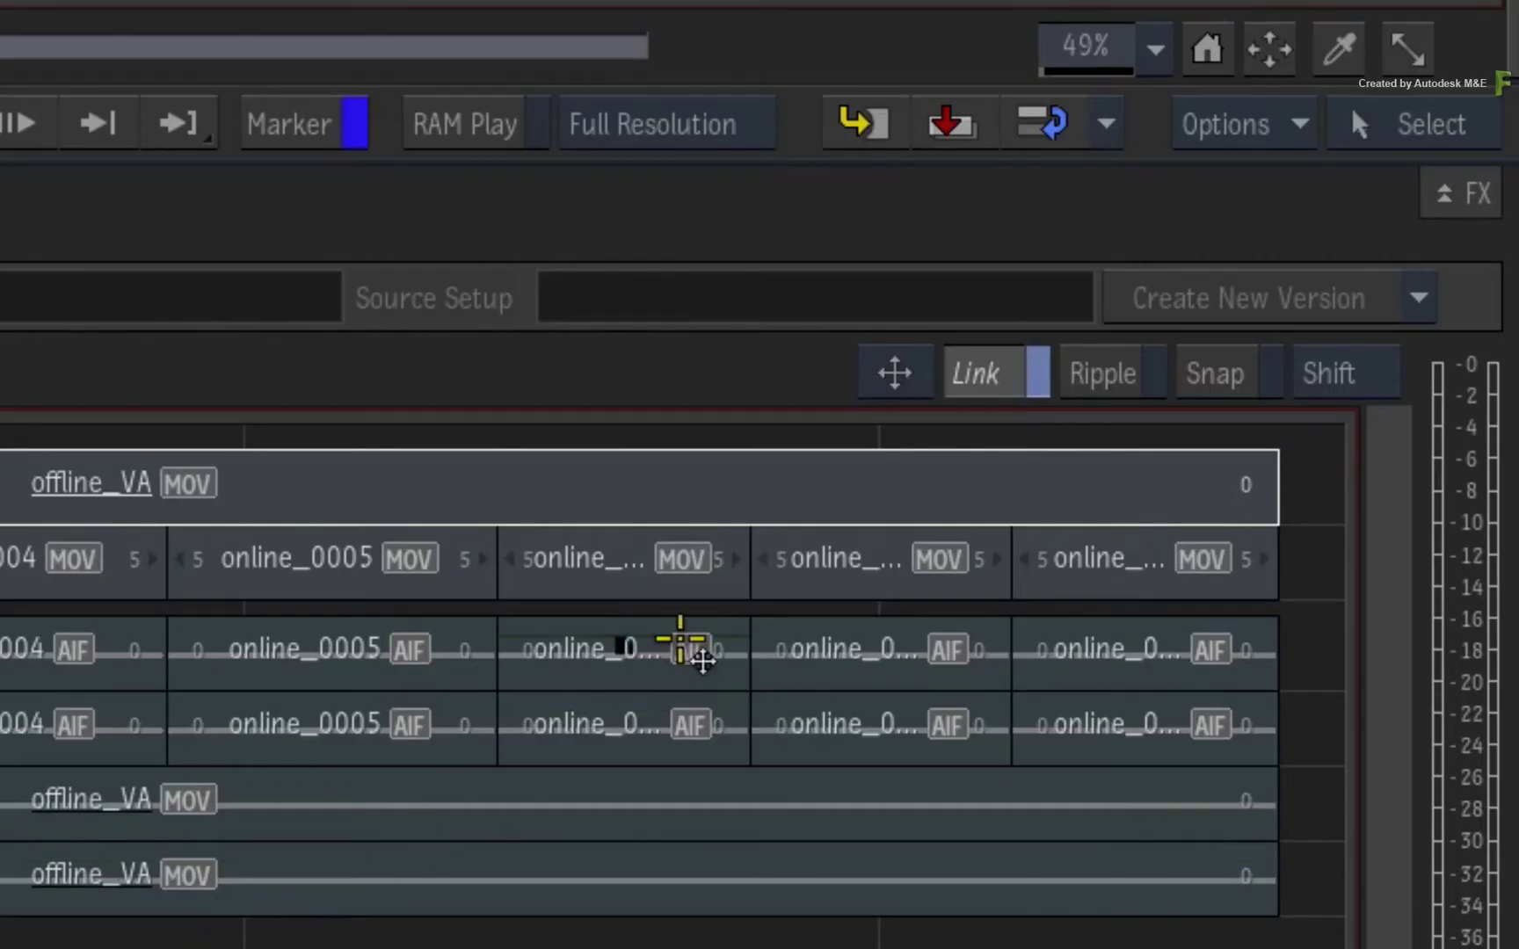
With Link off, copy the V1.1 cuts onto video track V1.2 only, then re-enable Link.
left_click(983, 375)
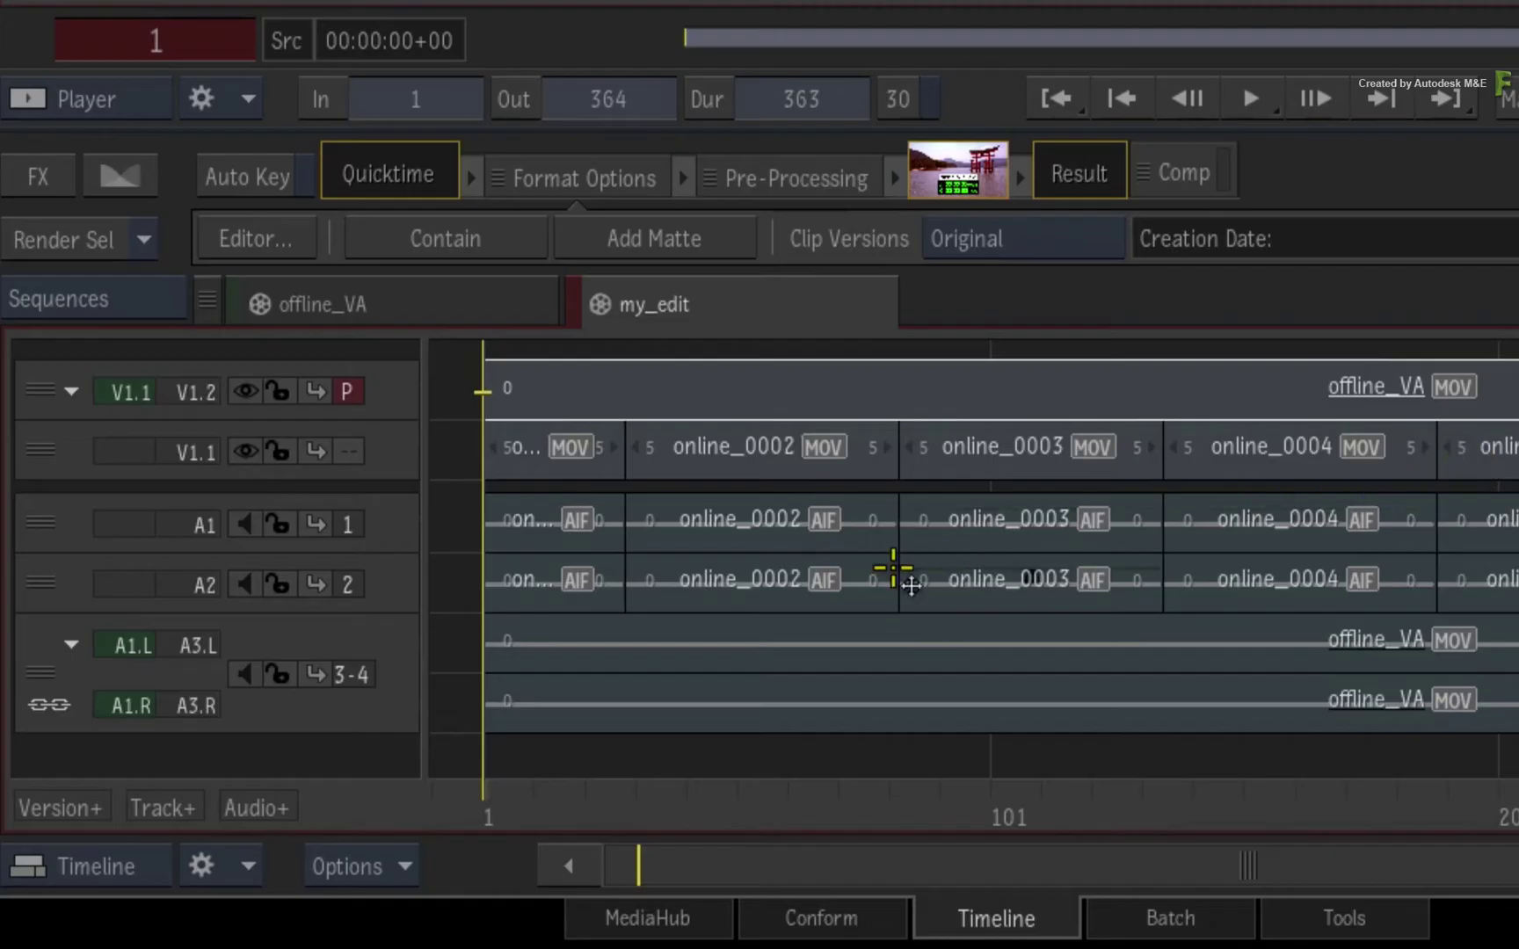
right_click(392, 457)
mouse_move(603, 724)
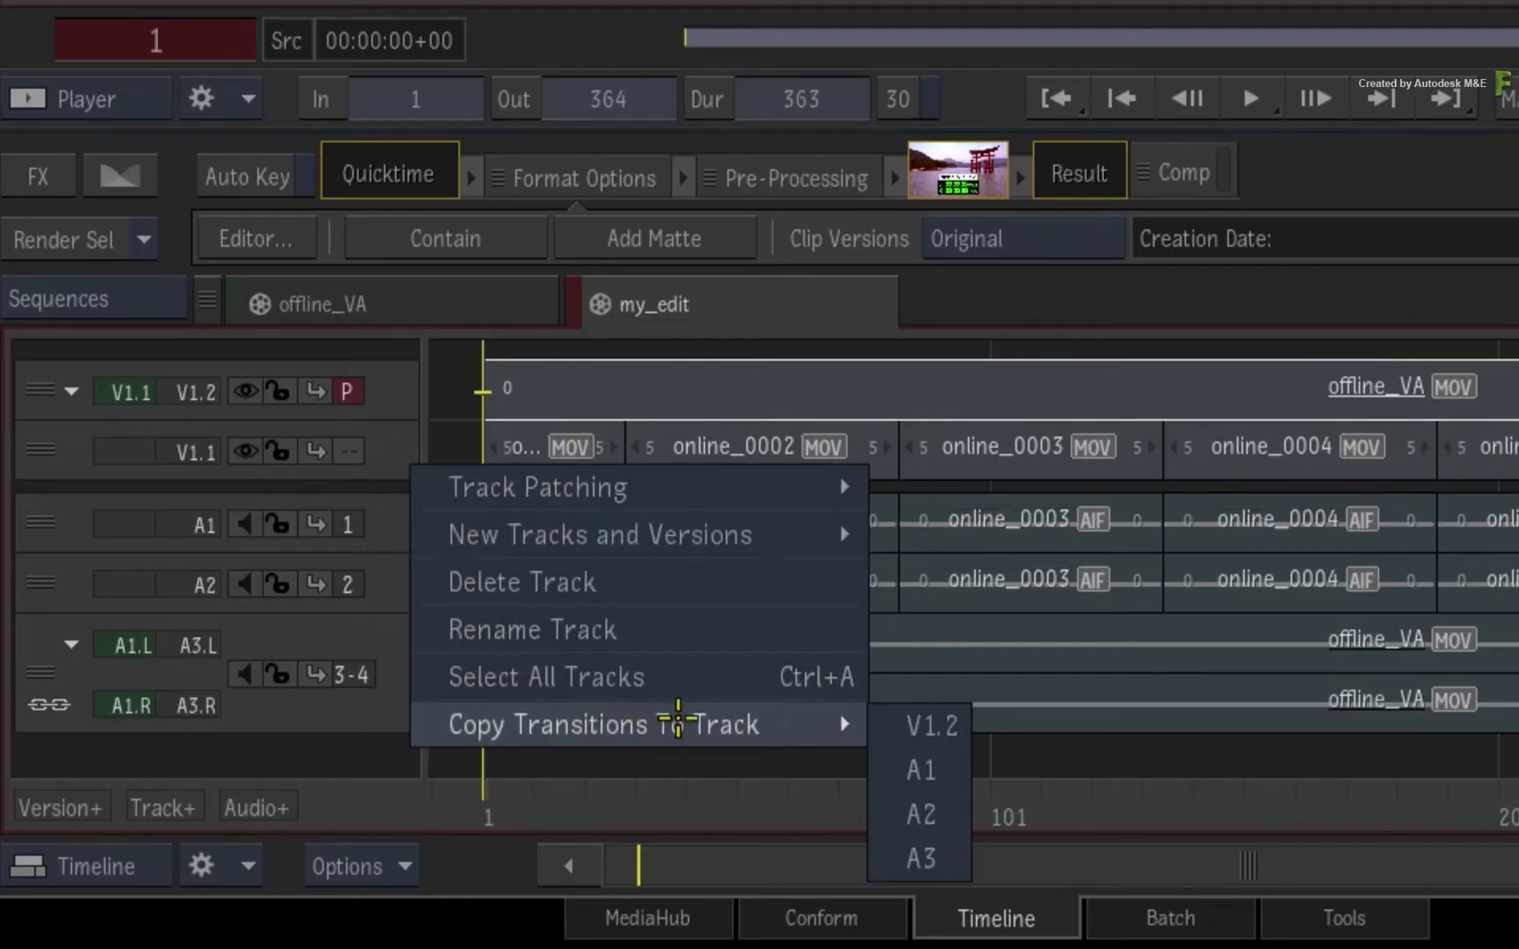
left_click(914, 726)
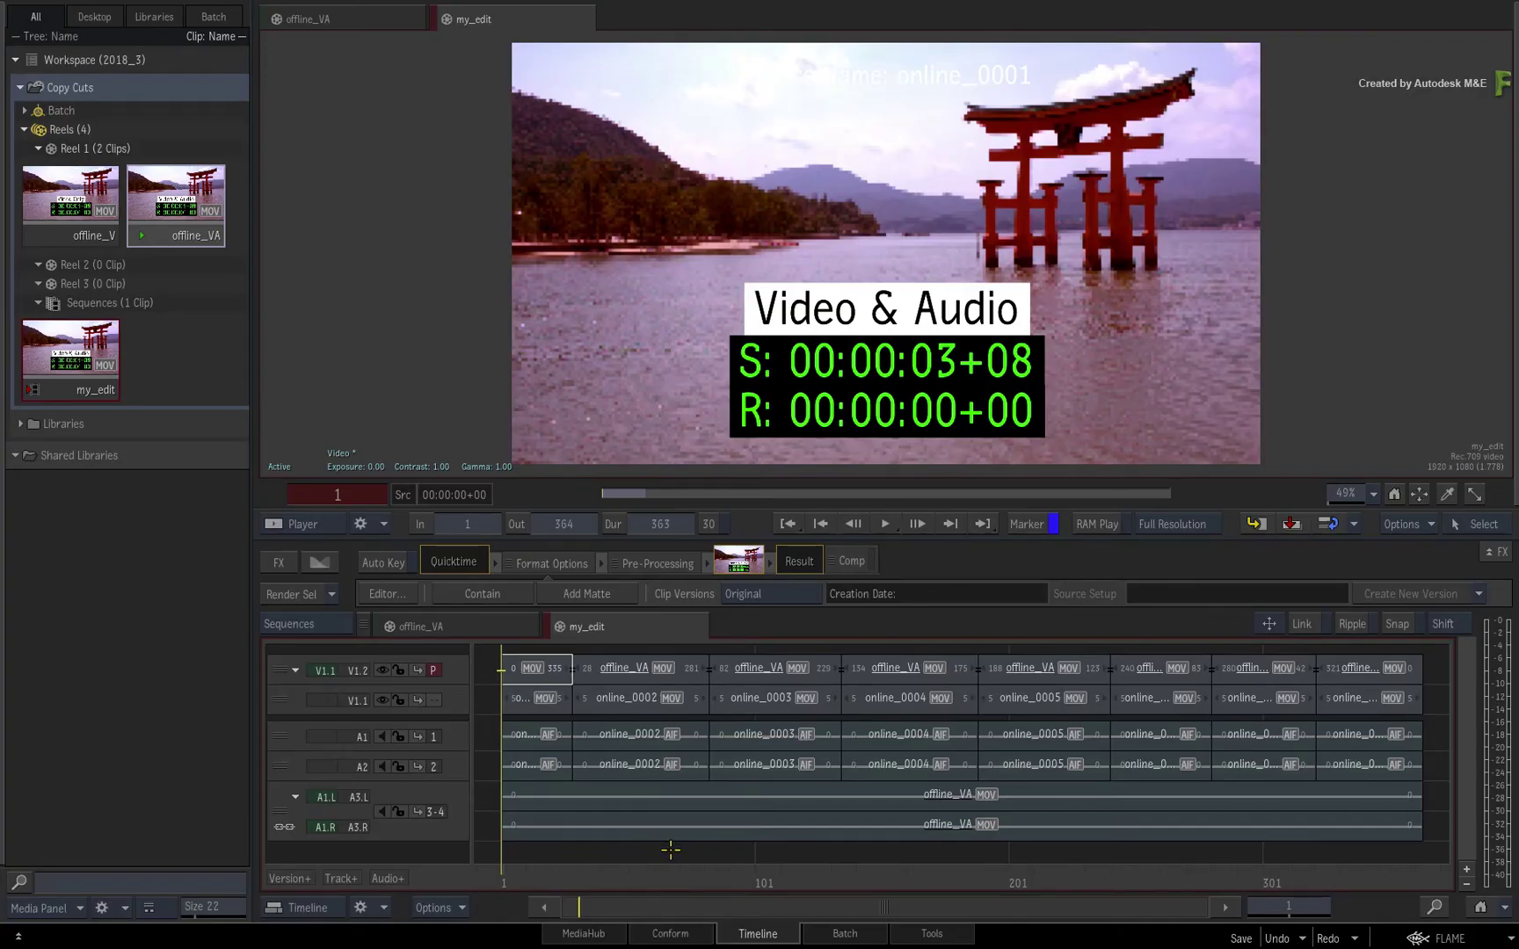
left_click(1295, 626)
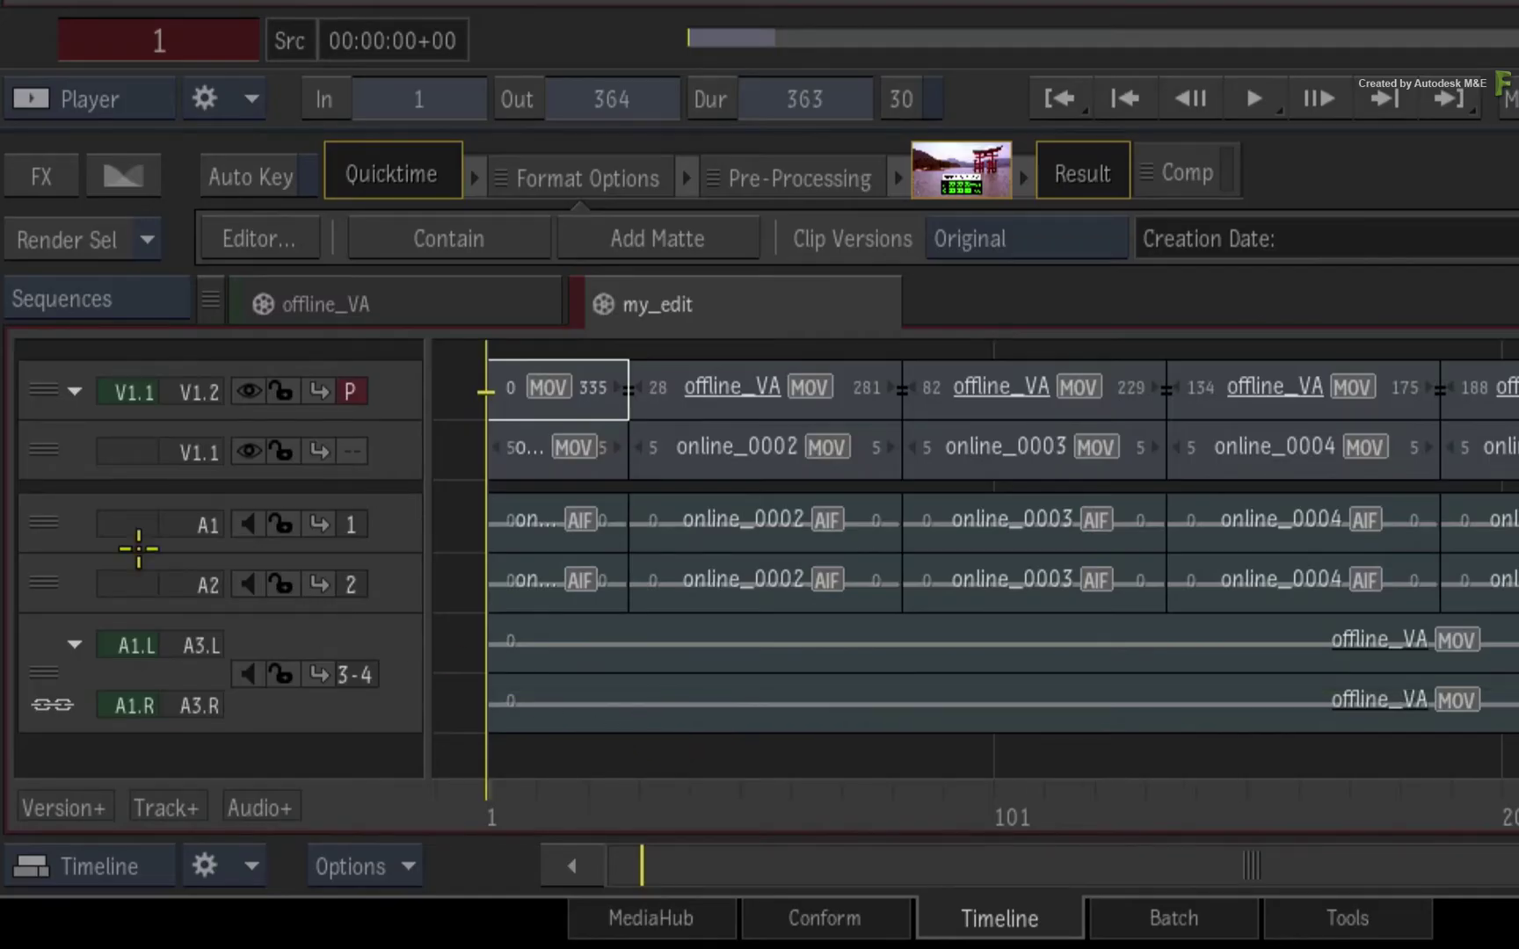
Delete the offline V1.2 and A1.L/A1.R tracks from my_edit.
left_click(32, 391)
left_click(43, 657, "ctrl")
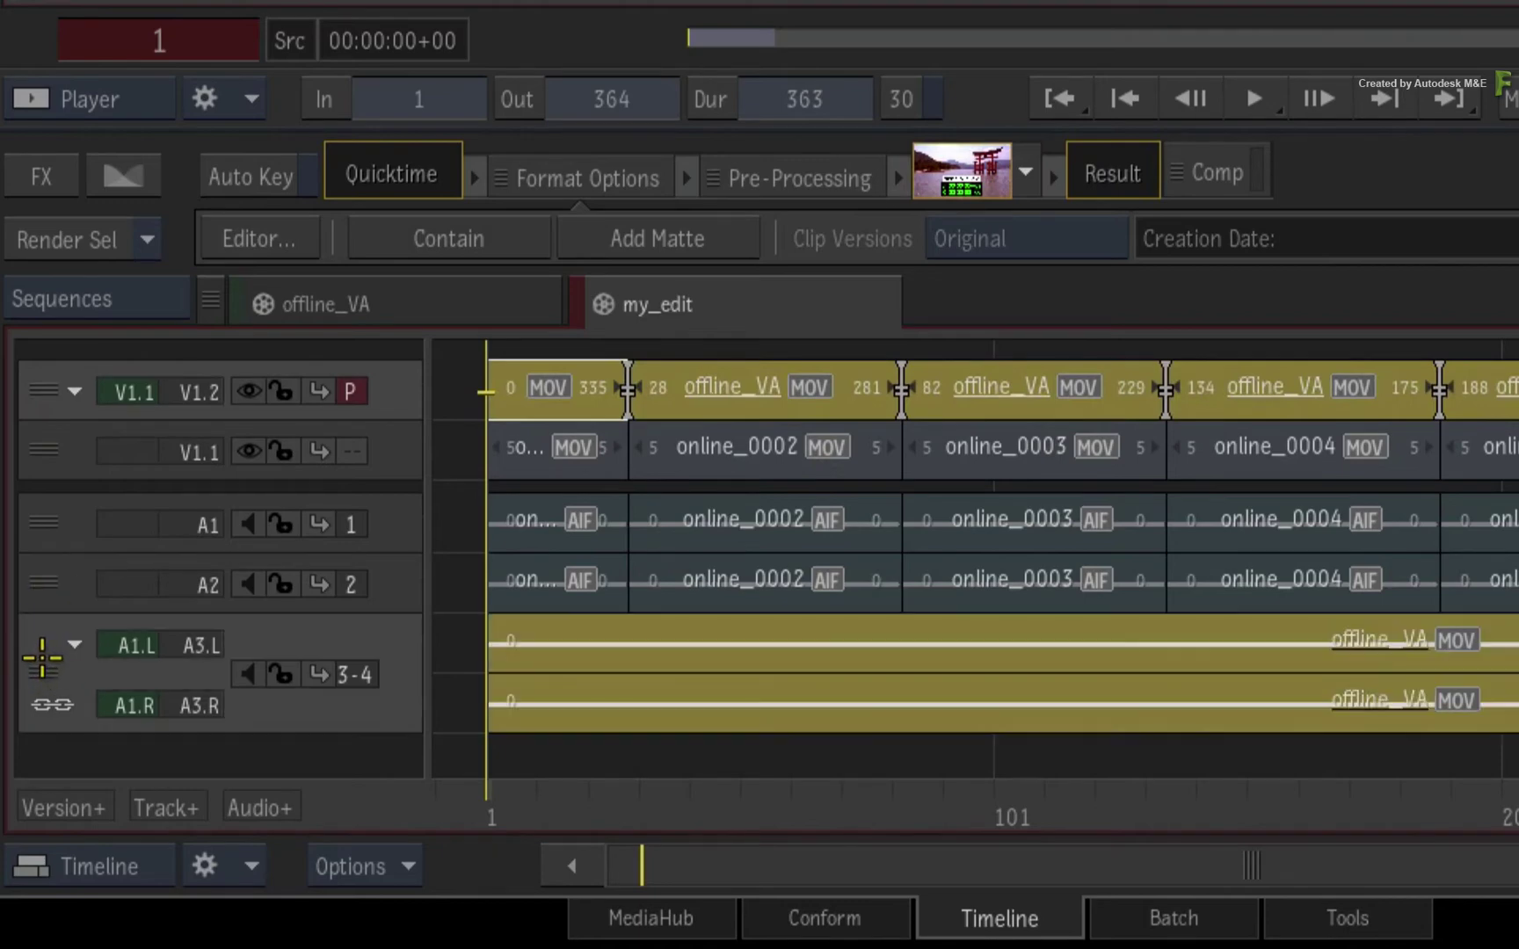
left_click_drag(45, 668, 712, 938)
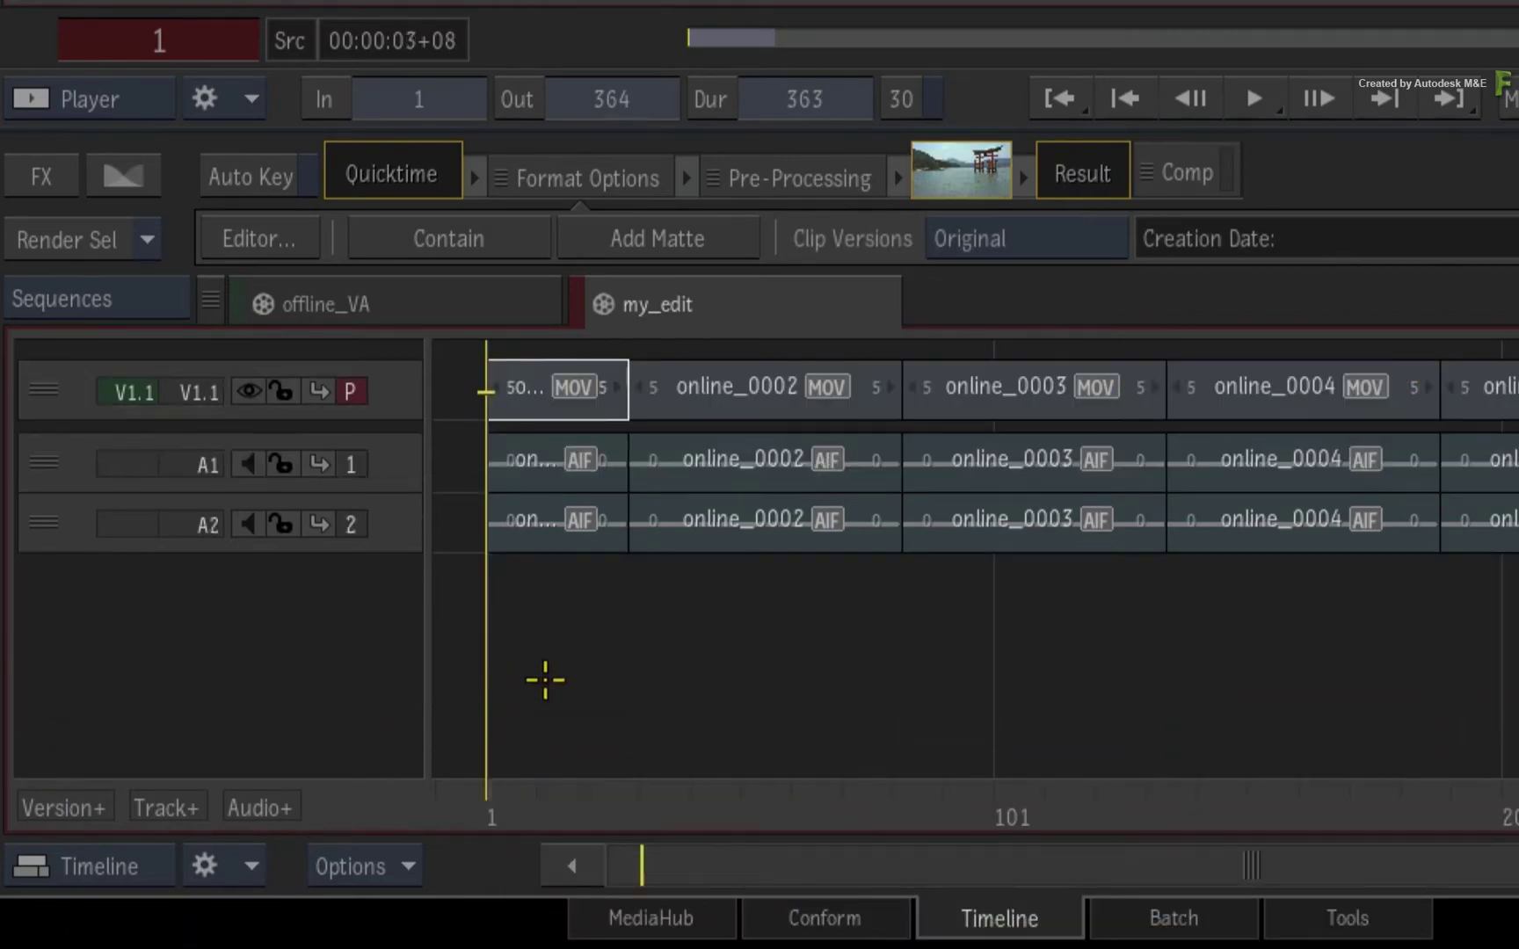
Add dissolves at the online cuts at frames 83 and 135, then scrub back to online_0002.
left_click_drag(505, 820, 540, 801)
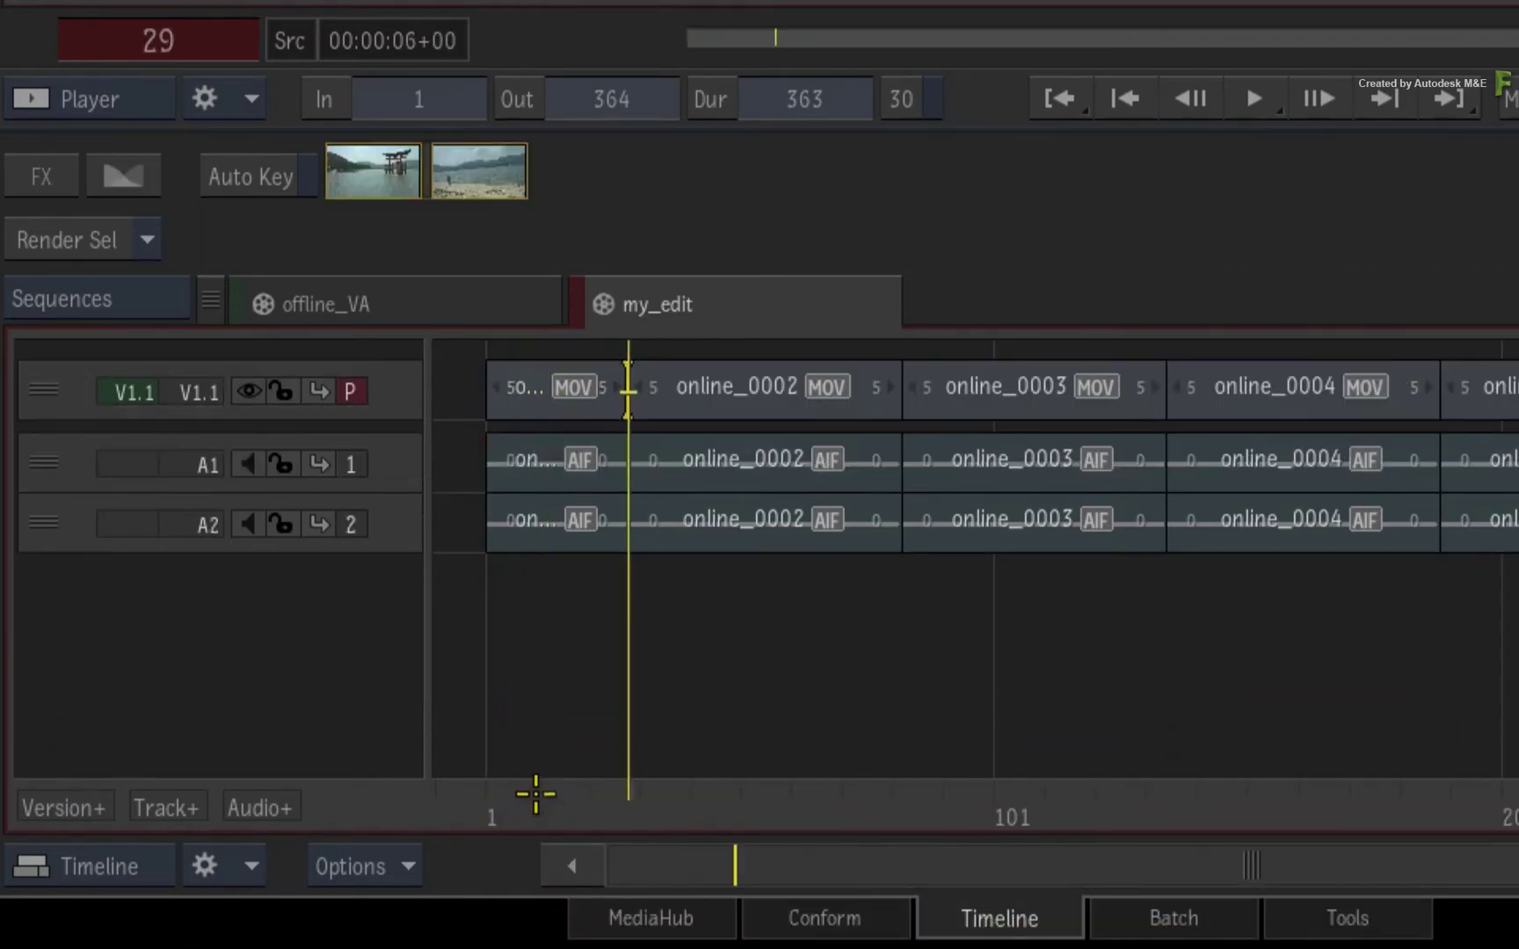
key("Down")
key("d")
key("Down")
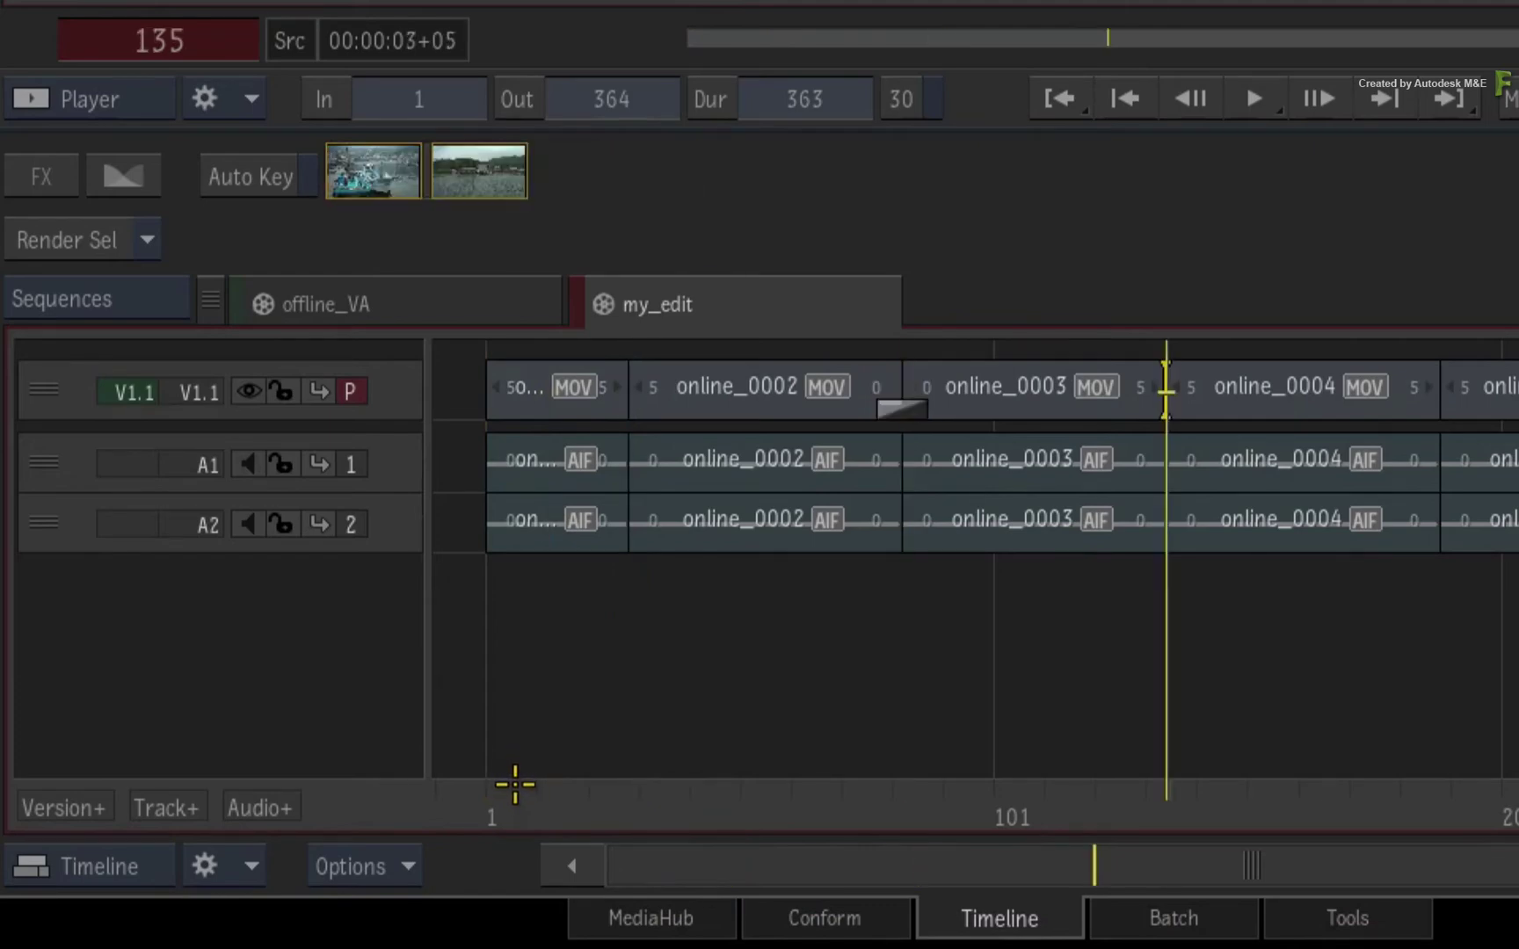
key("d")
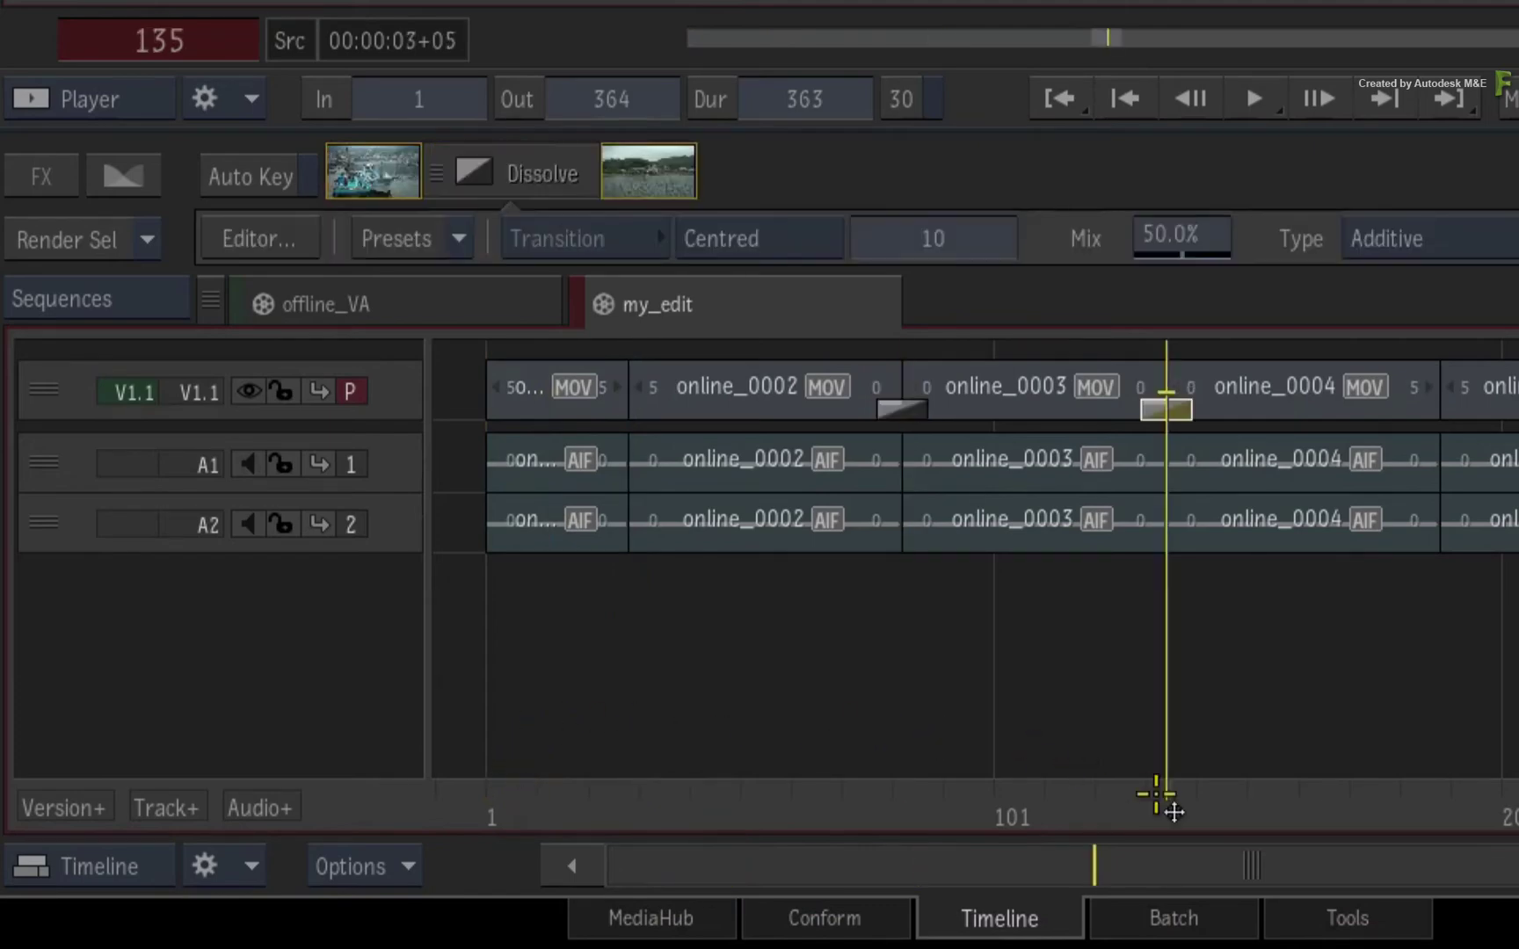
left_click_drag(1157, 795, 918, 795)
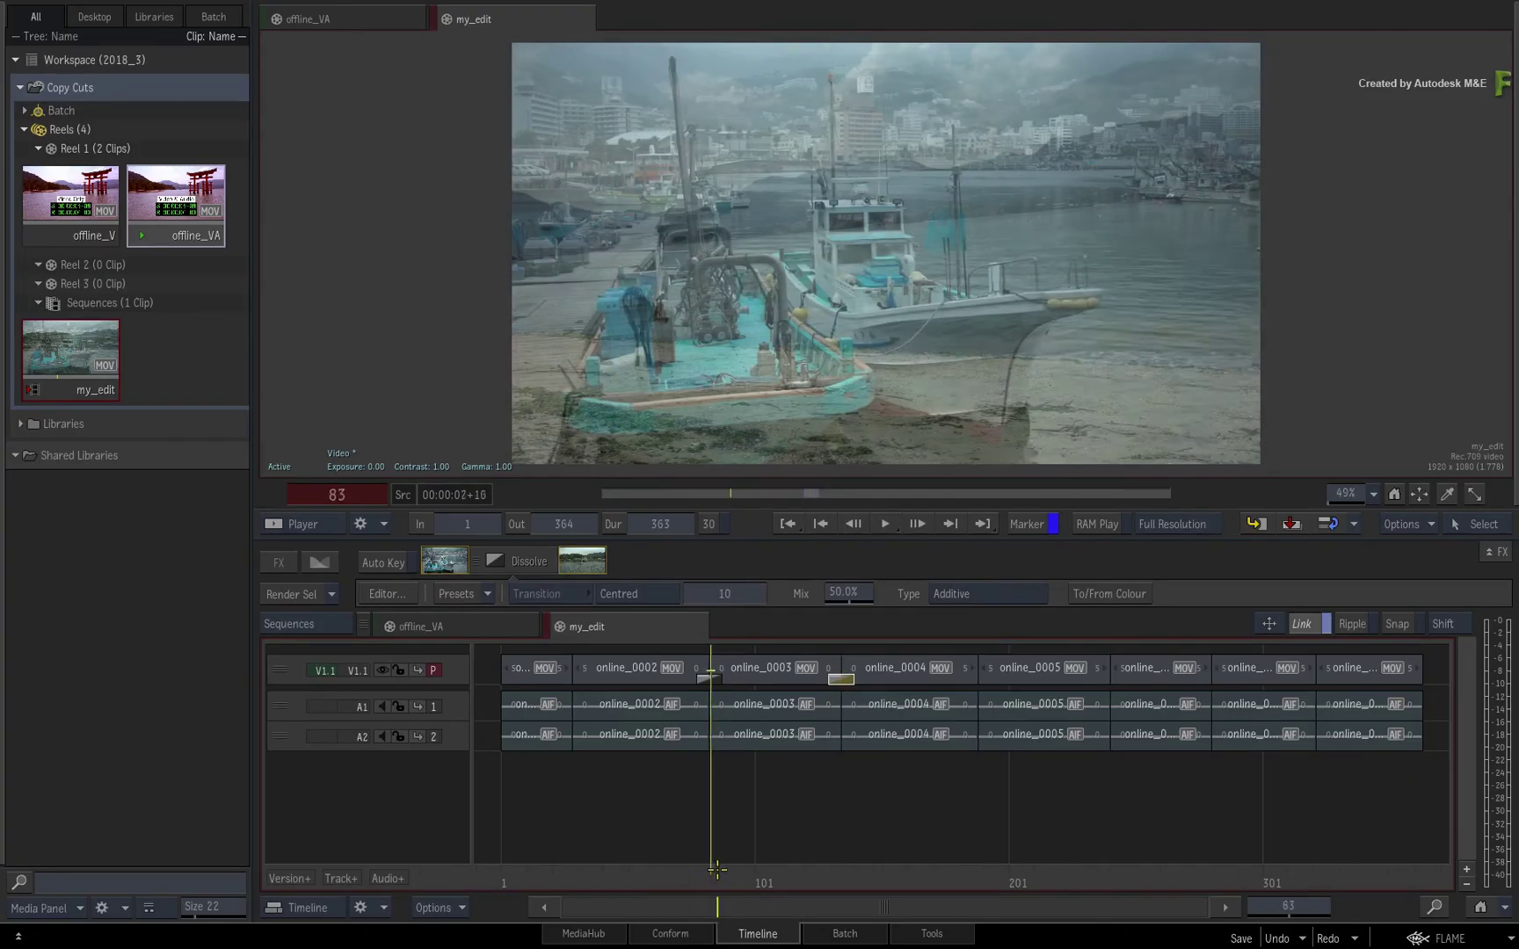
mouse_move(718, 870)
left_mouse_down()
mouse_move(652, 840)
mouse_move(580, 875)
left_mouse_up()
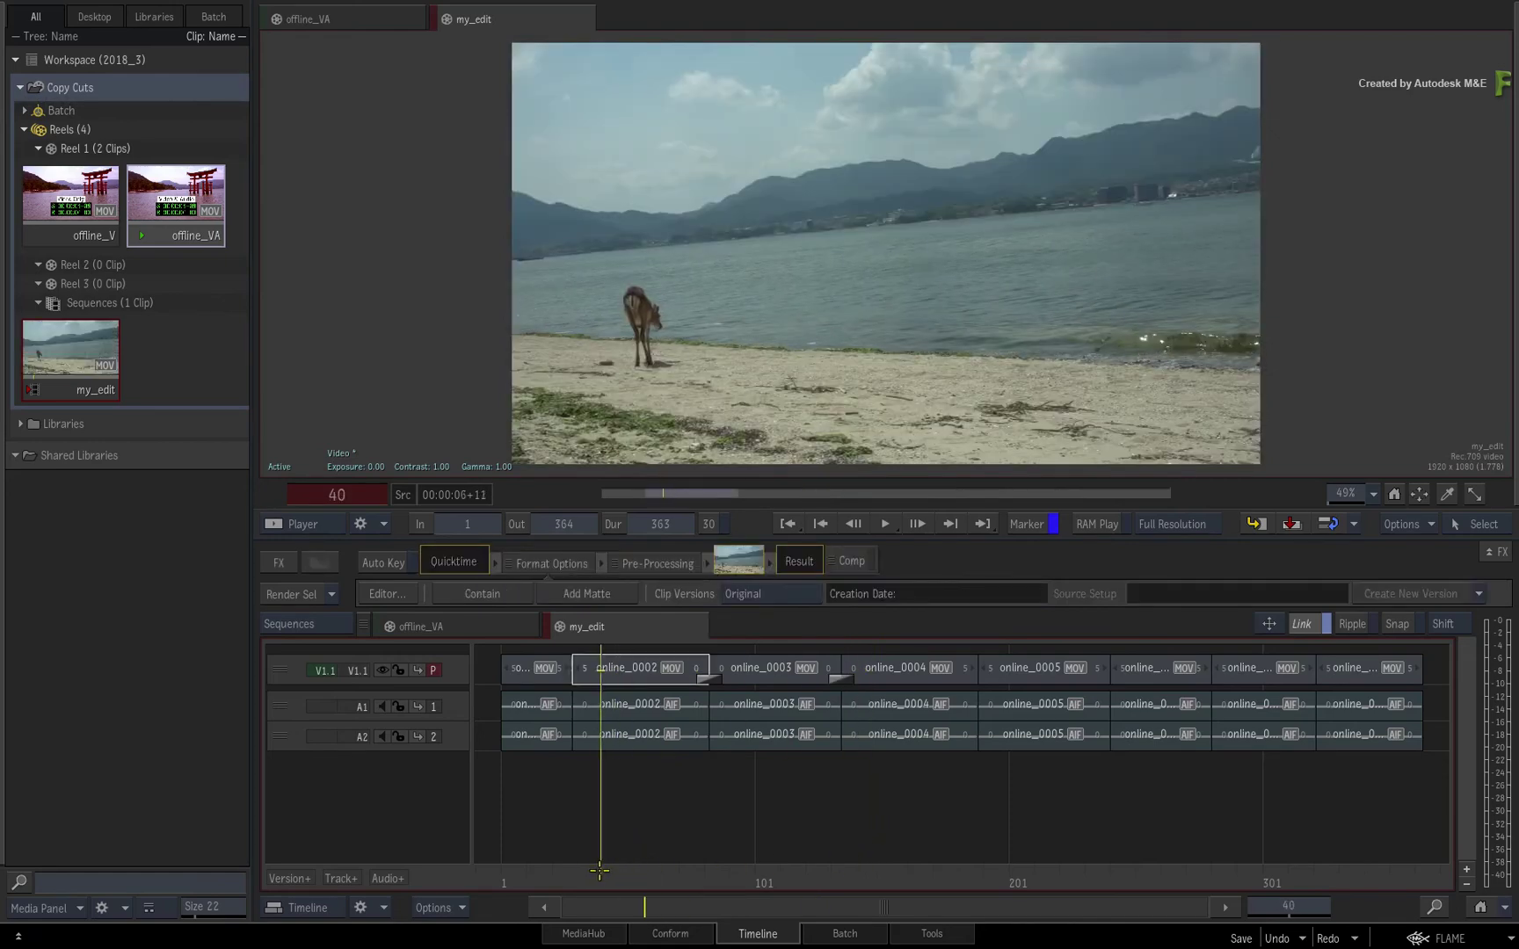
Add offline_V from Reel 1 as new track V1.2 aligned to frame 0, deselect it and scrub to review.
key("Escape")
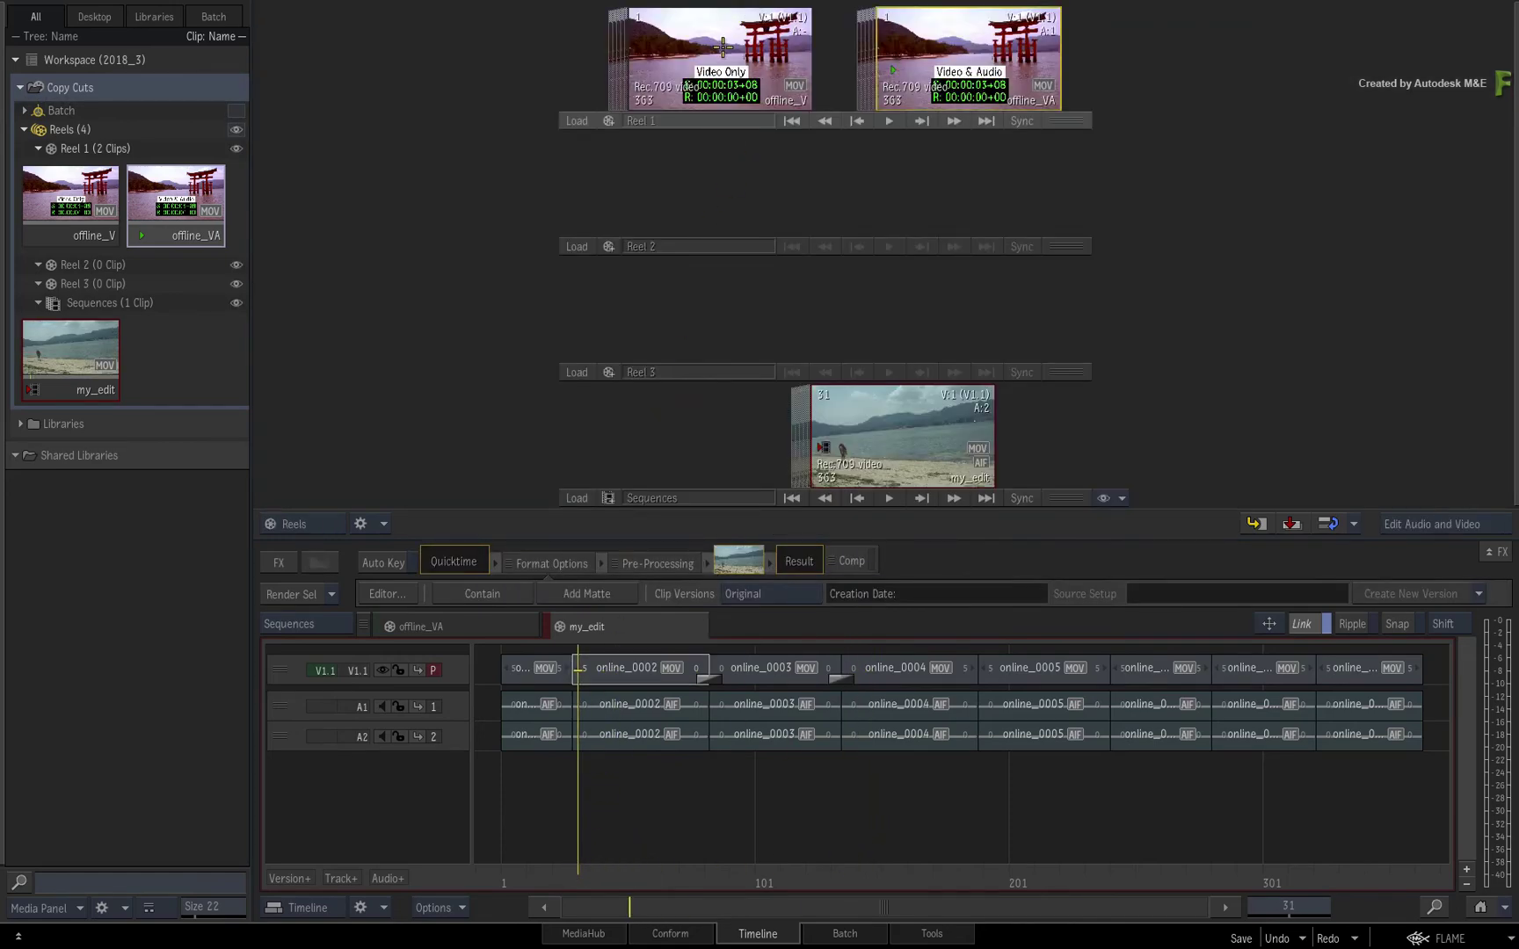
left_click_drag(755, 16, 582, 647)
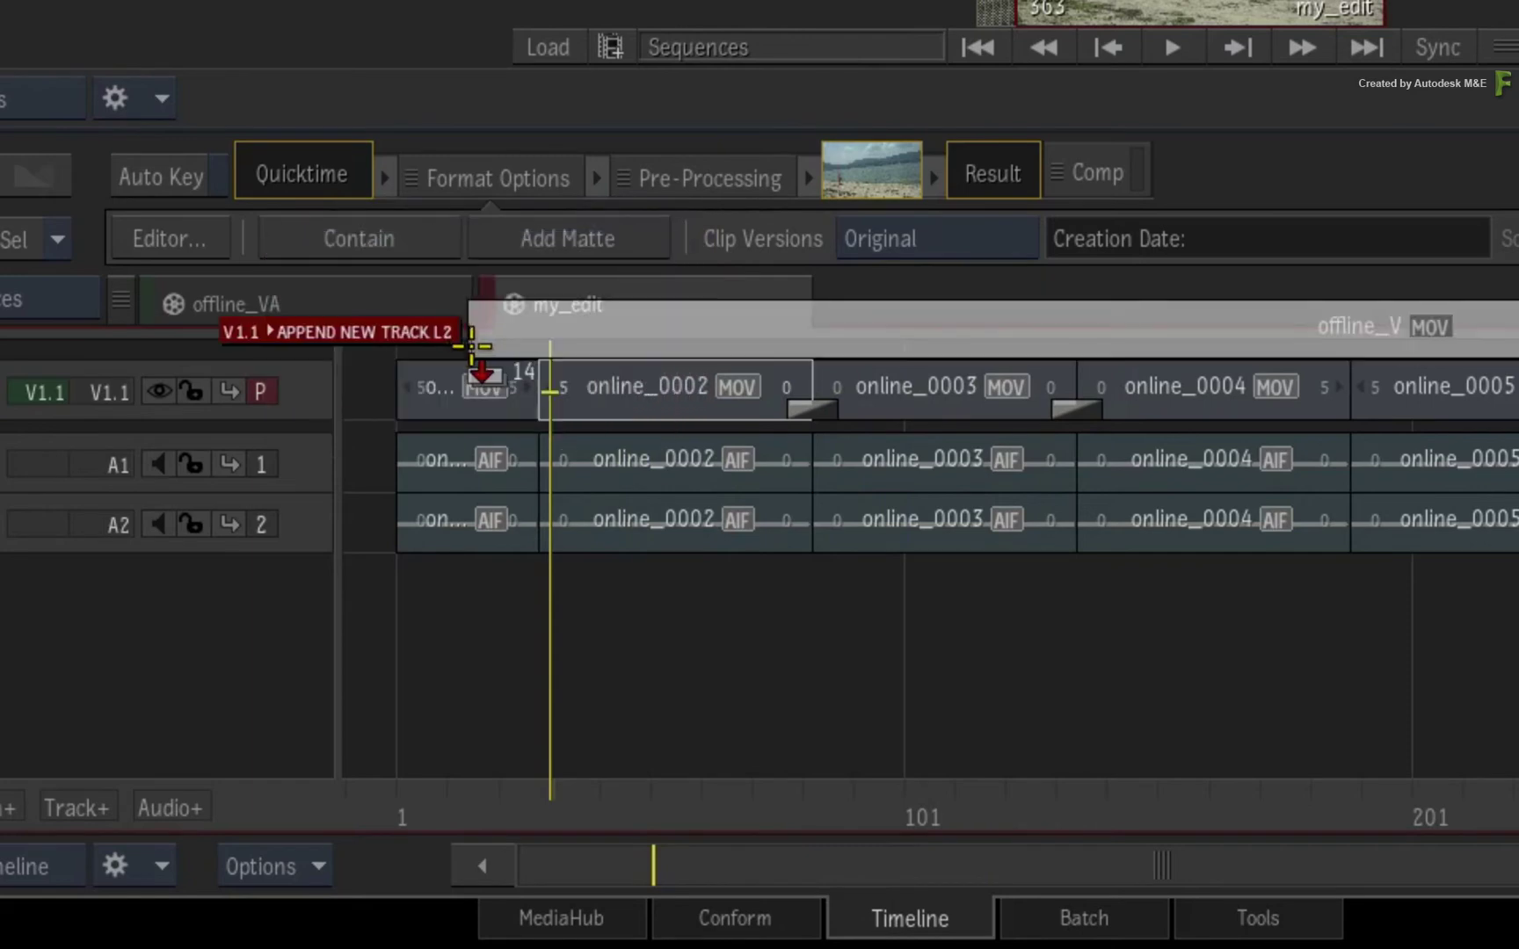
left_click_drag(473, 346, 407, 337)
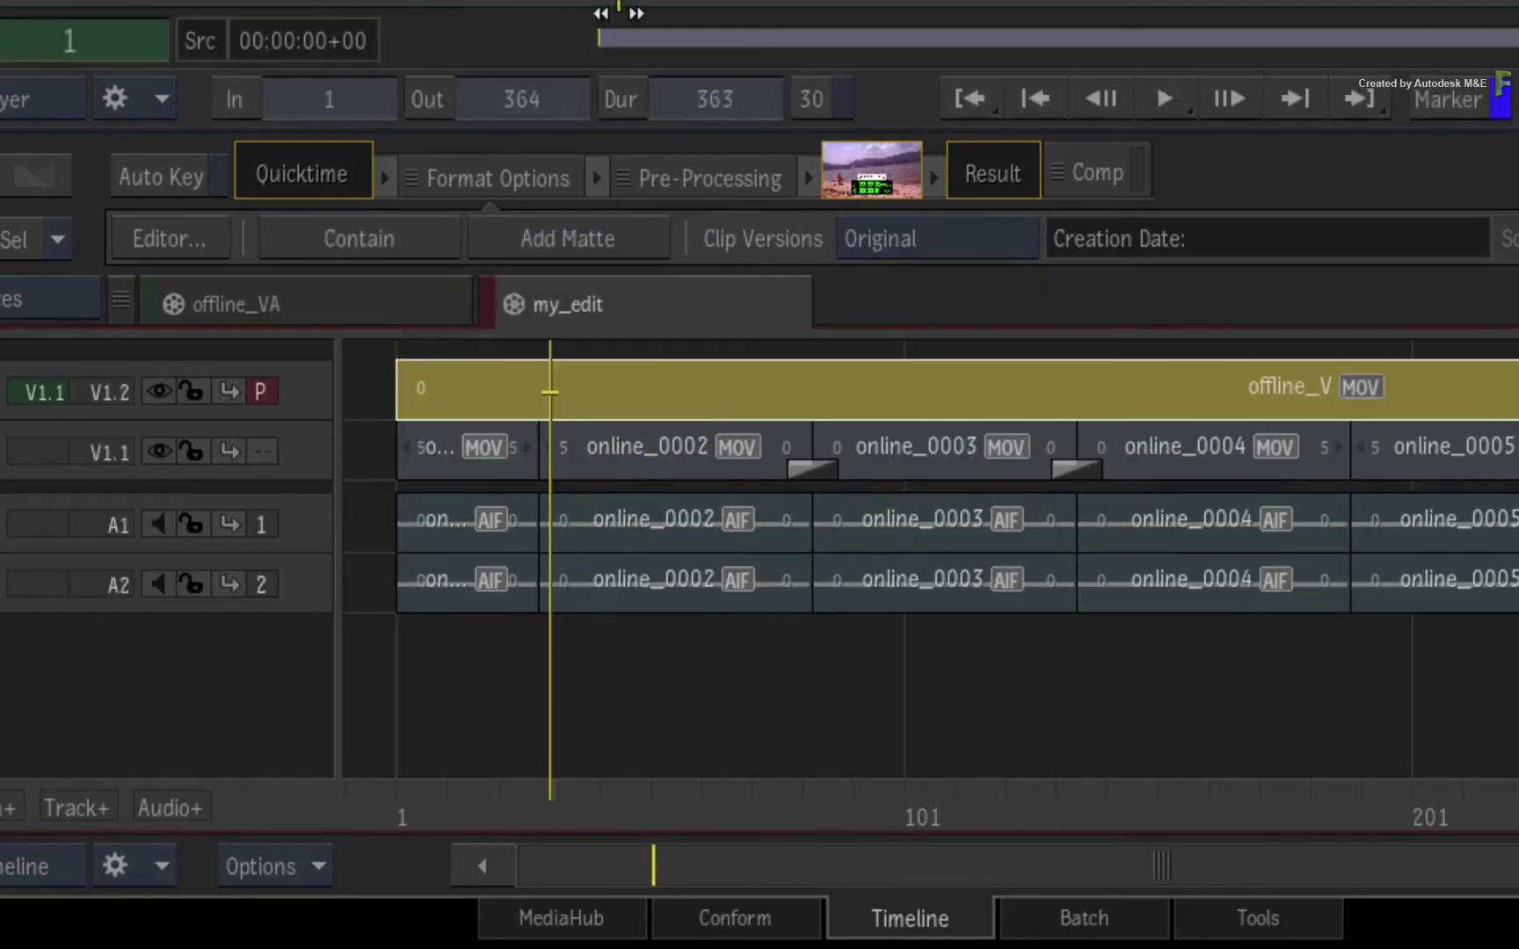
left_click(652, 759)
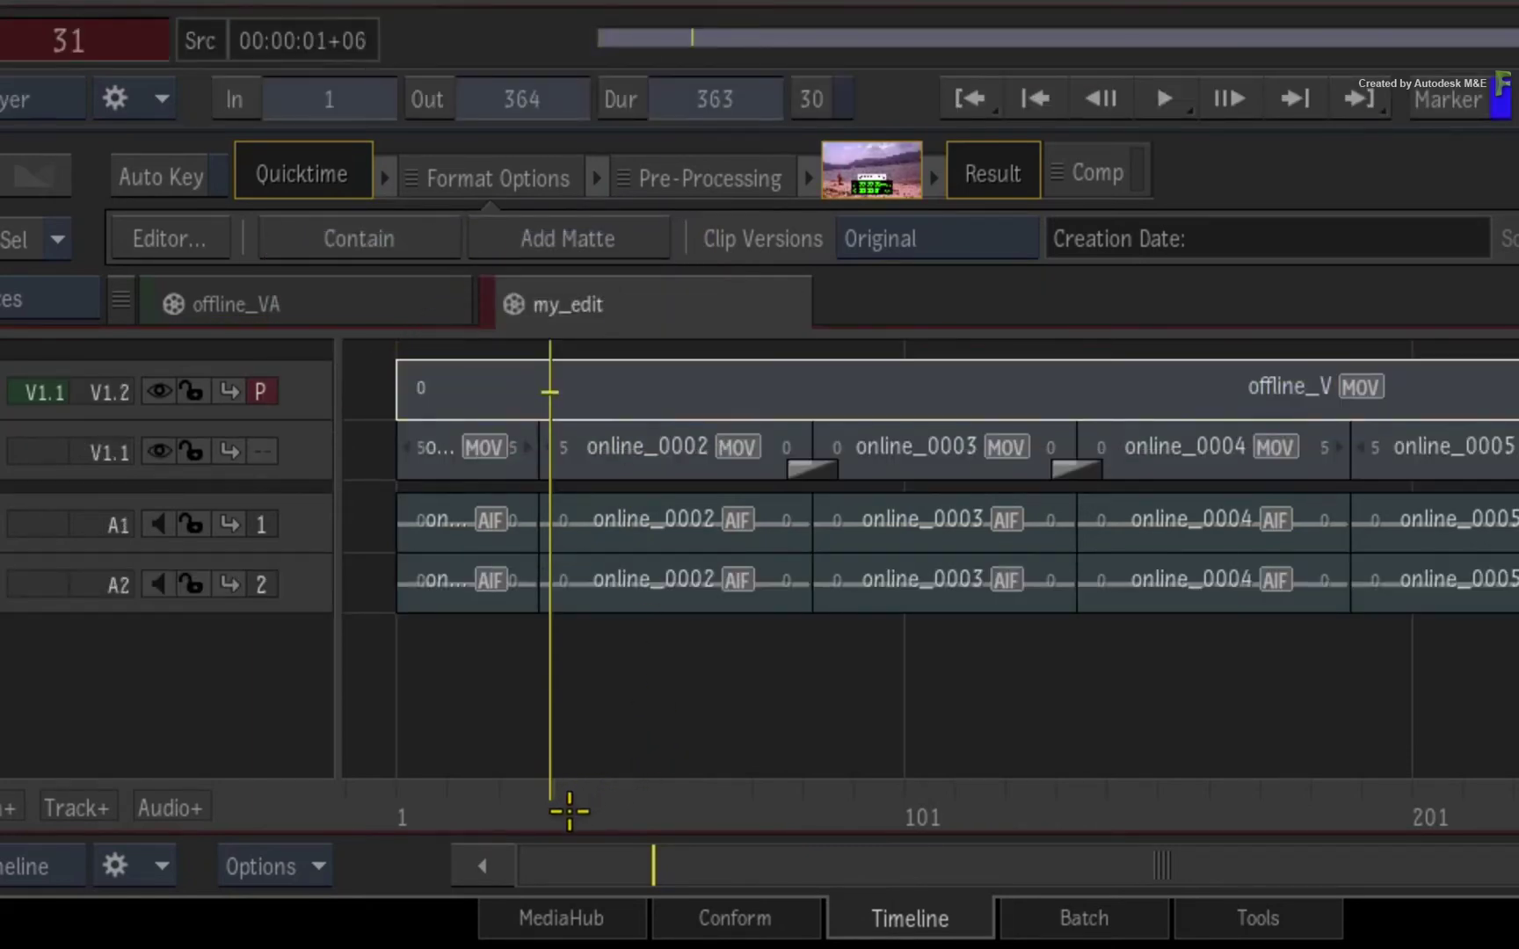
mouse_move(556, 796)
left_mouse_down()
mouse_move(696, 770)
mouse_move(564, 769)
mouse_move(919, 714)
mouse_move(1169, 647)
left_mouse_up()
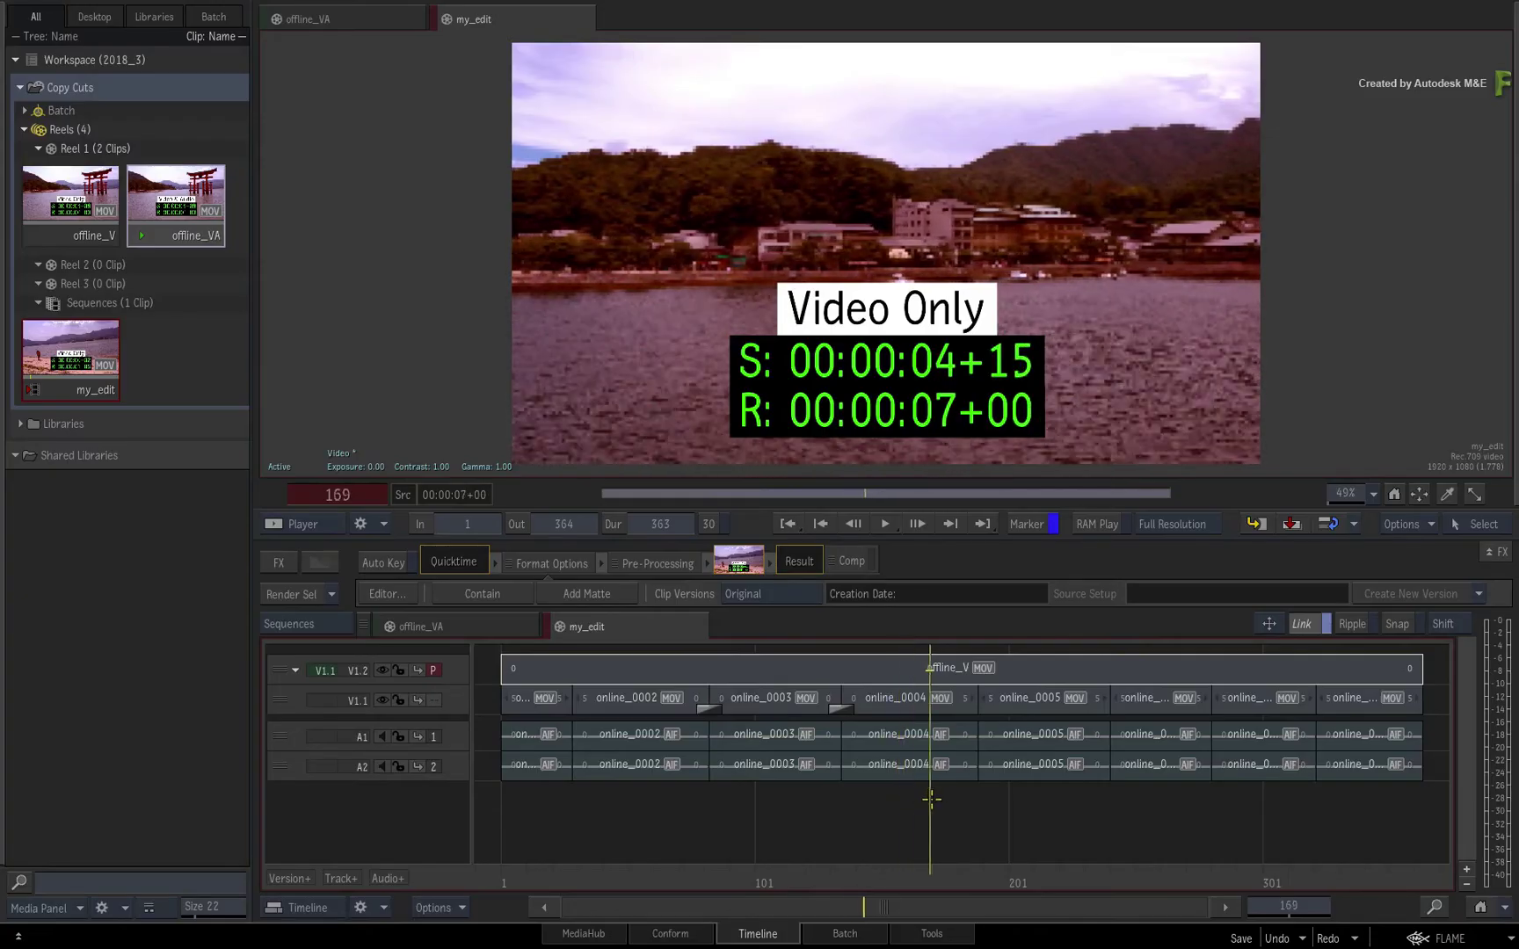
mouse_move(930, 801)
left_mouse_down()
mouse_move(831, 801)
mouse_move(630, 842)
left_mouse_up()
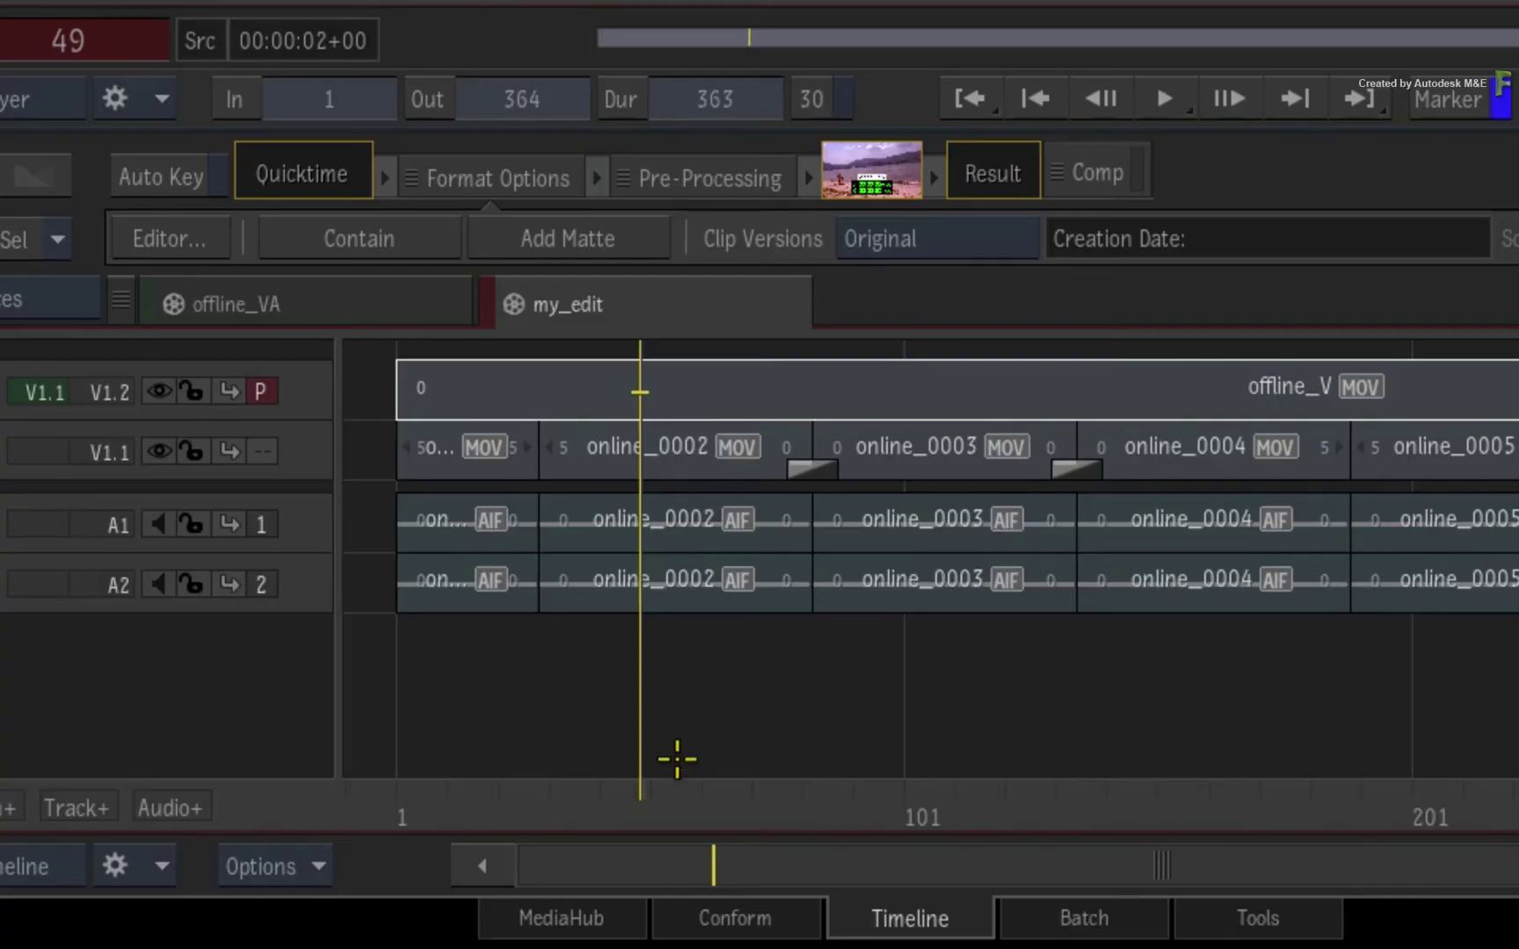
Select the first cut on V1.1 and copy only the selected transitions with dissolves onto V1.2.
left_click_drag(641, 784, 1173, 786)
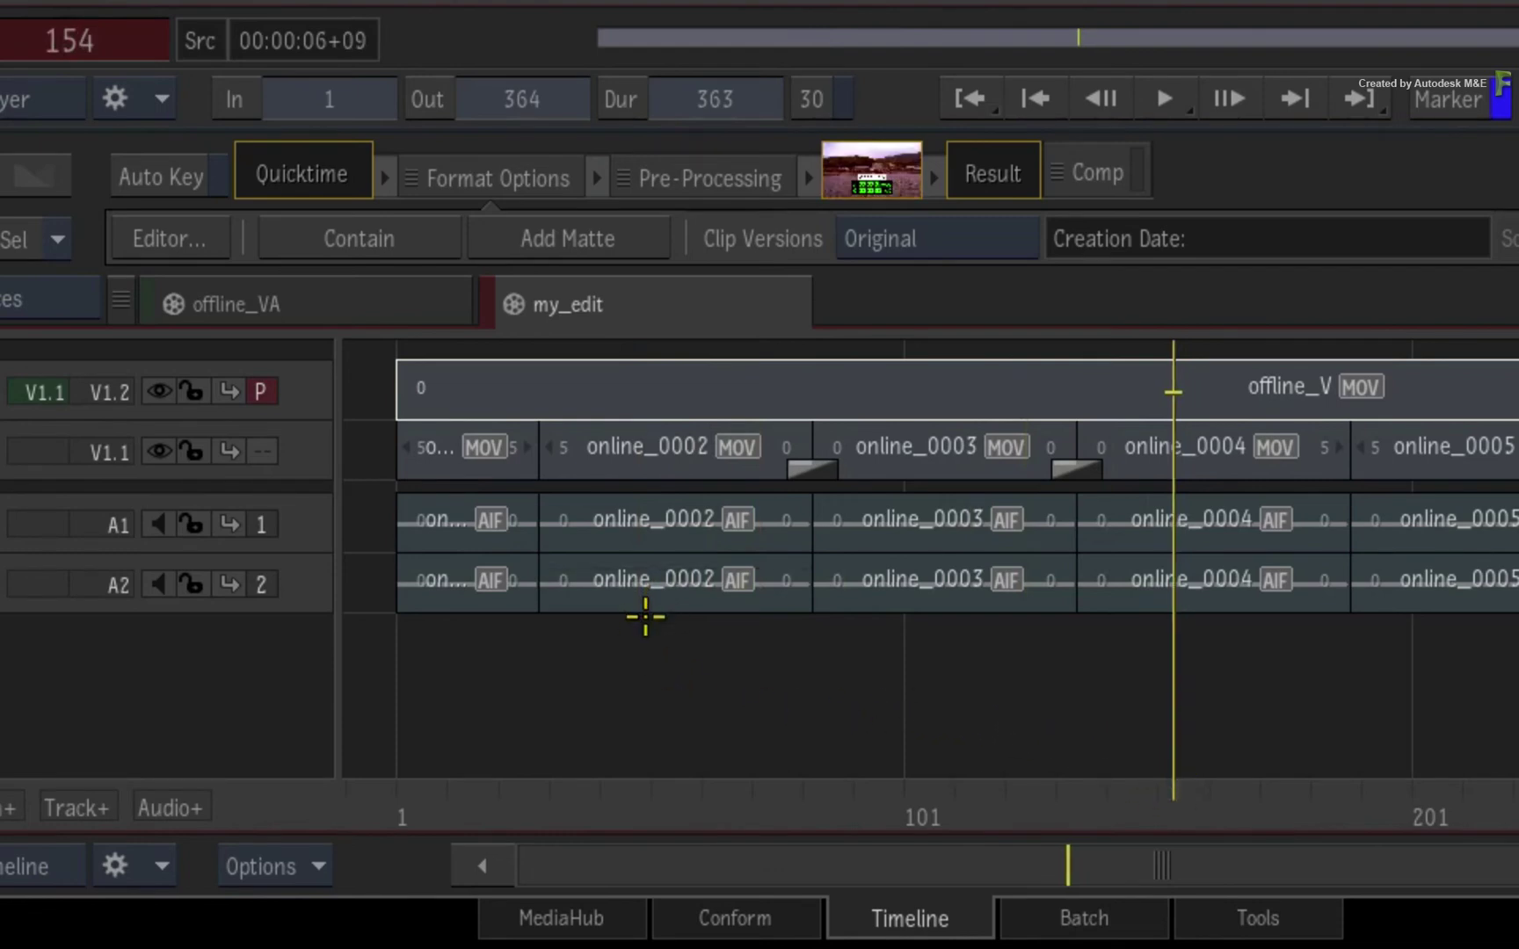
left_click(540, 461)
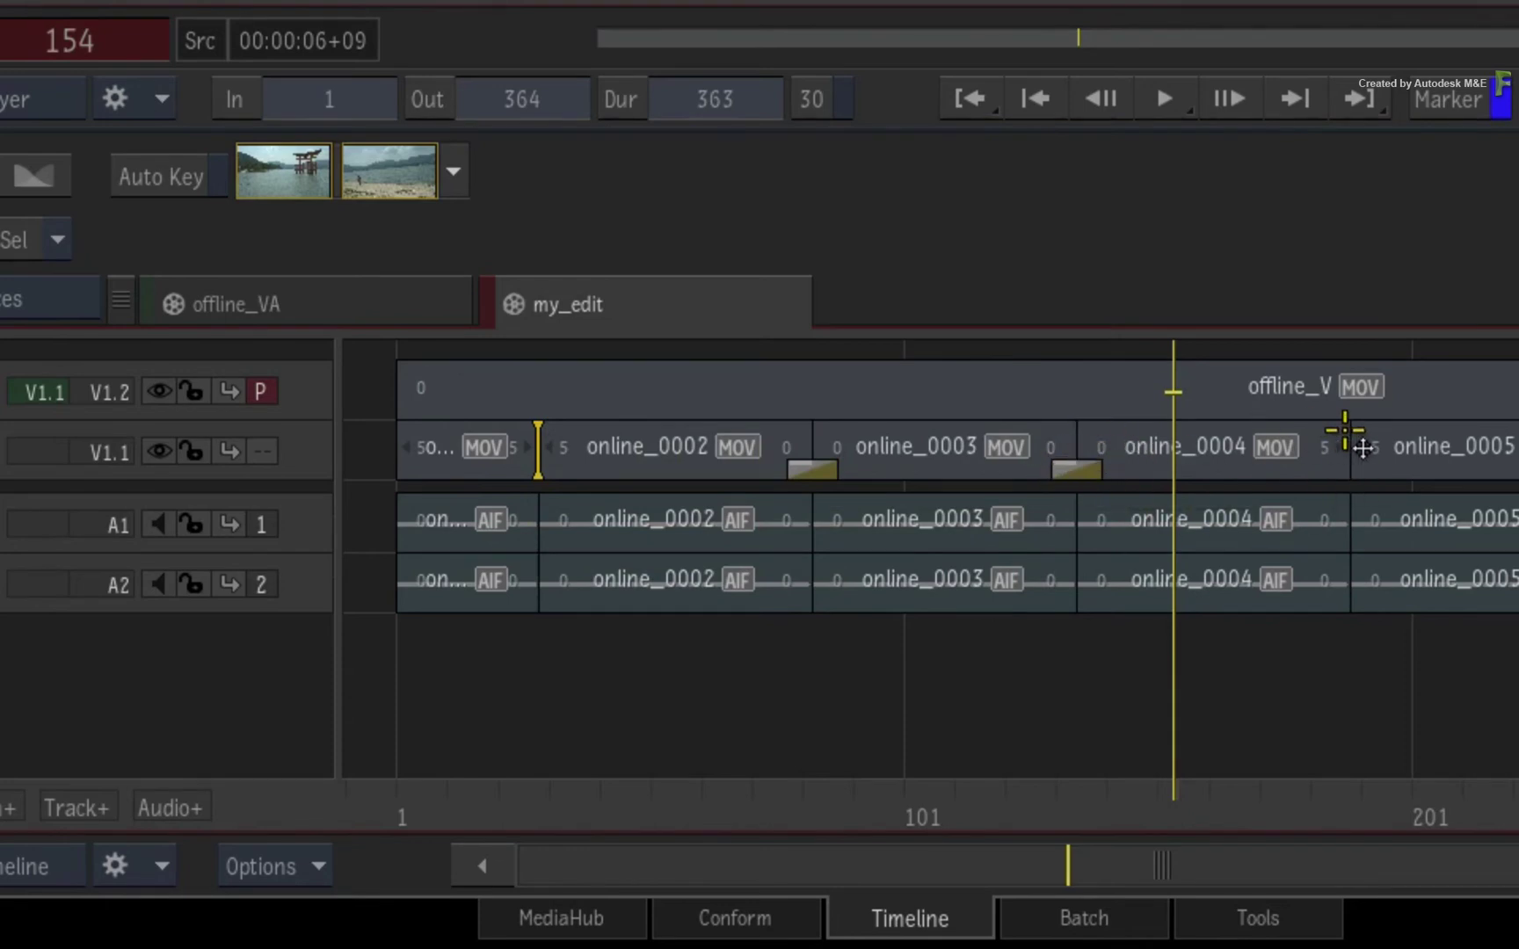
right_click(299, 454)
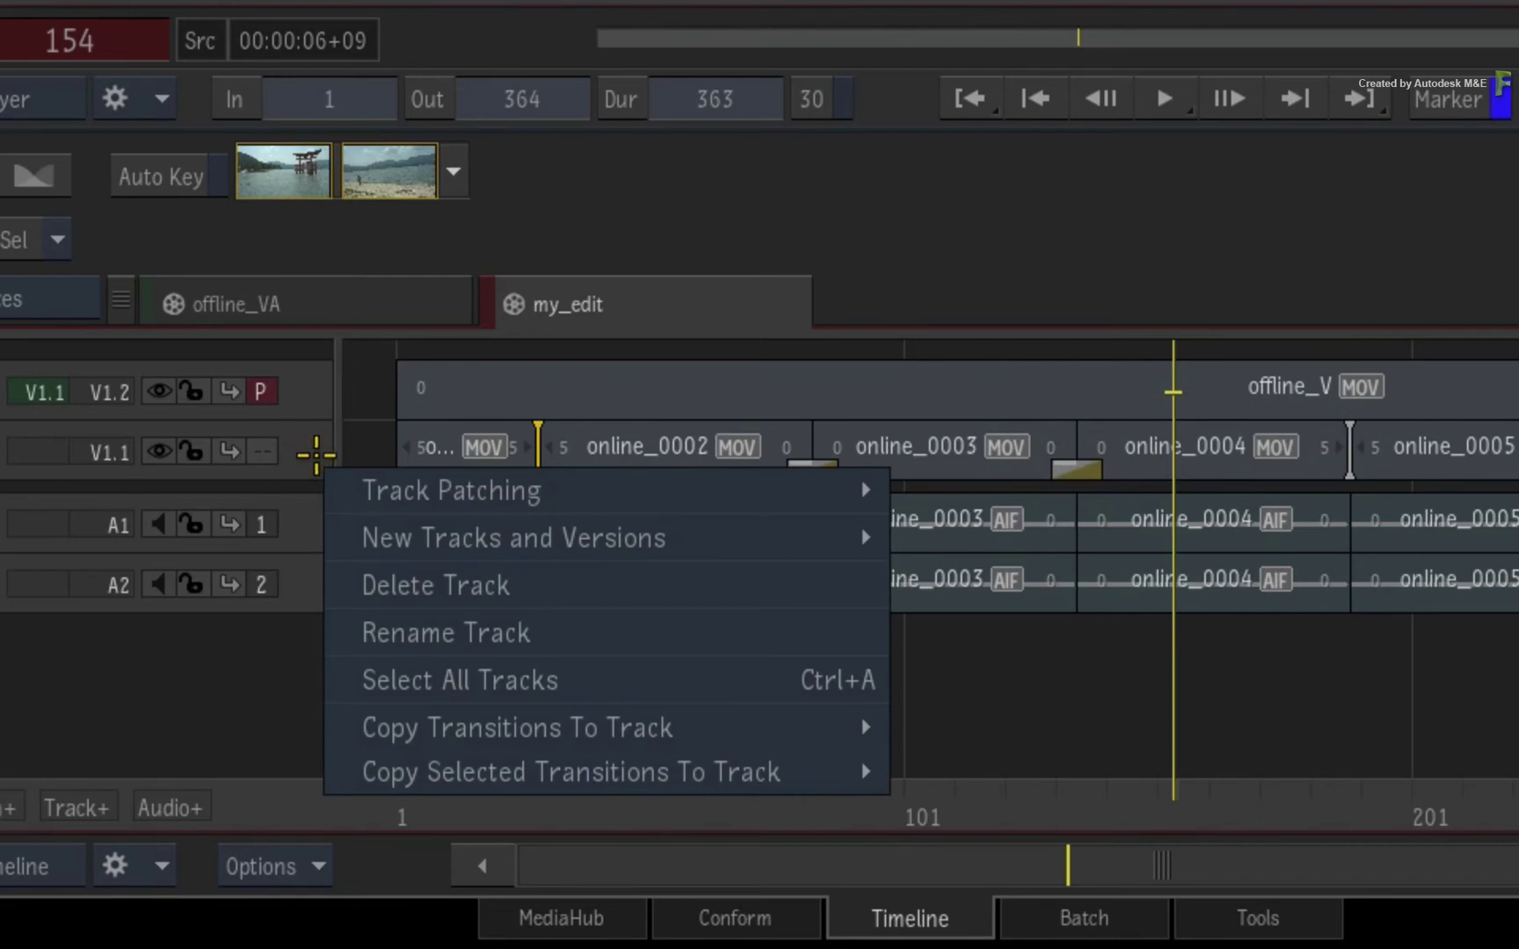
mouse_move(588, 860)
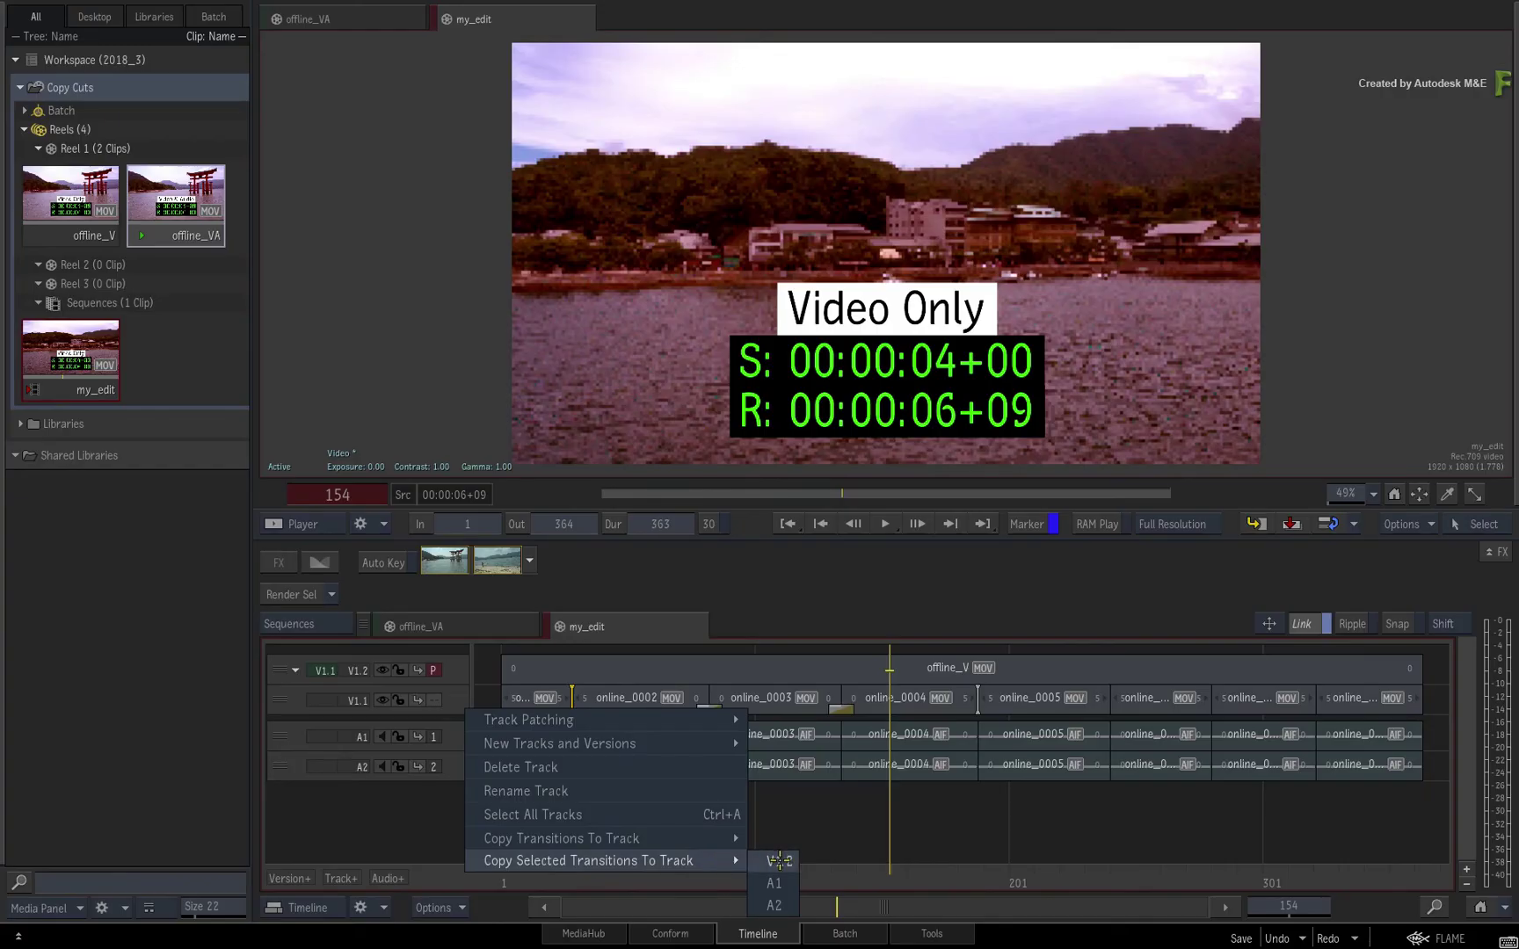
left_click(767, 861)
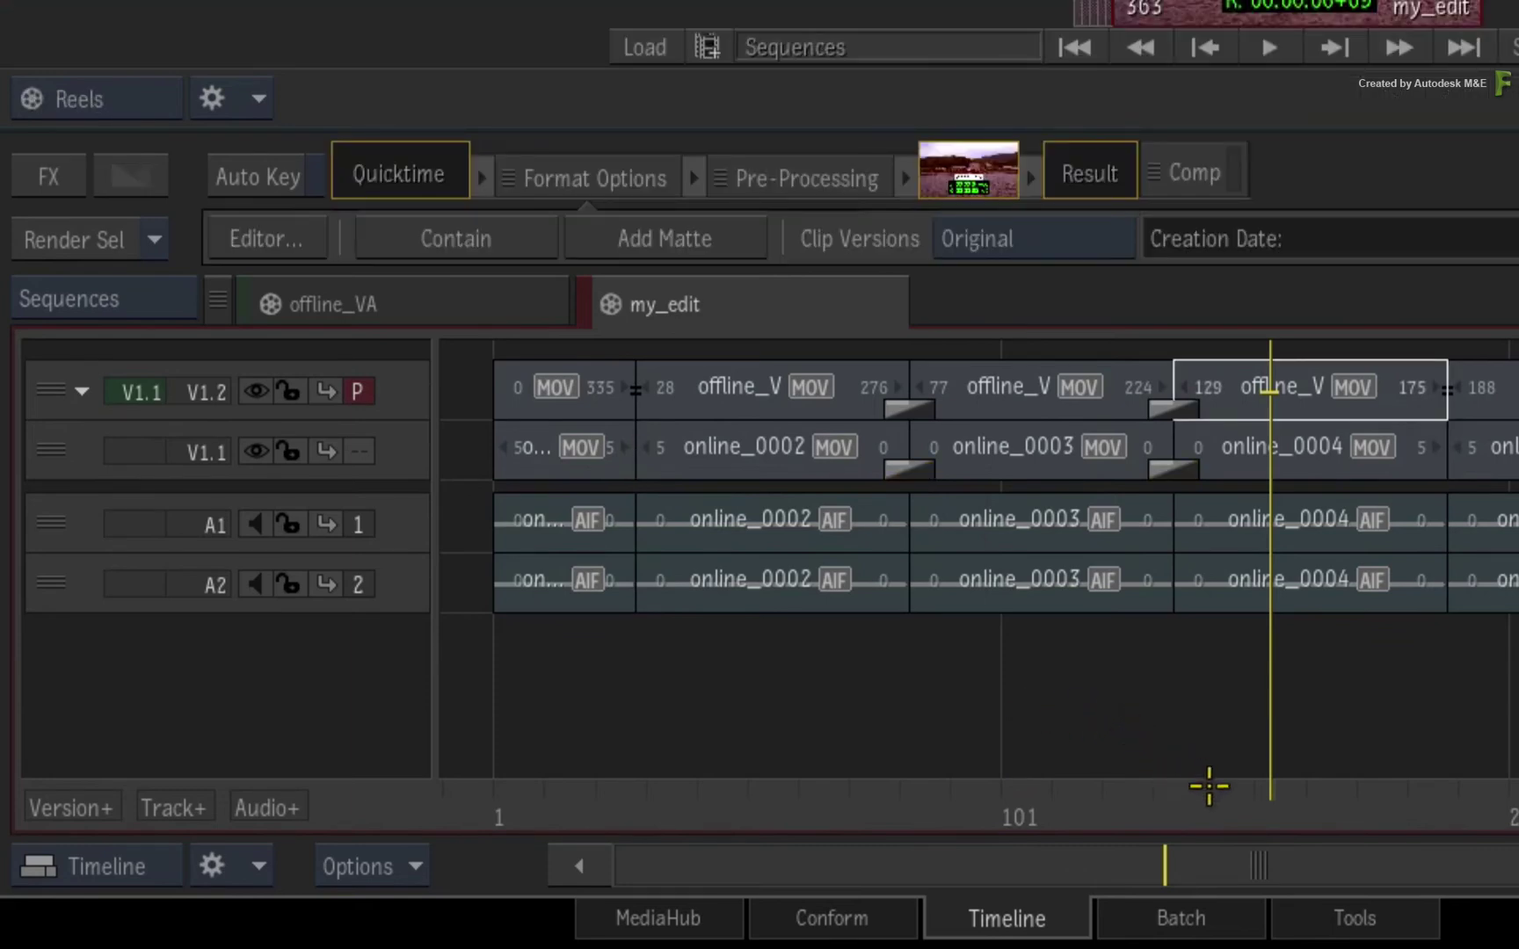
left_click_drag(1260, 805, 511, 805)
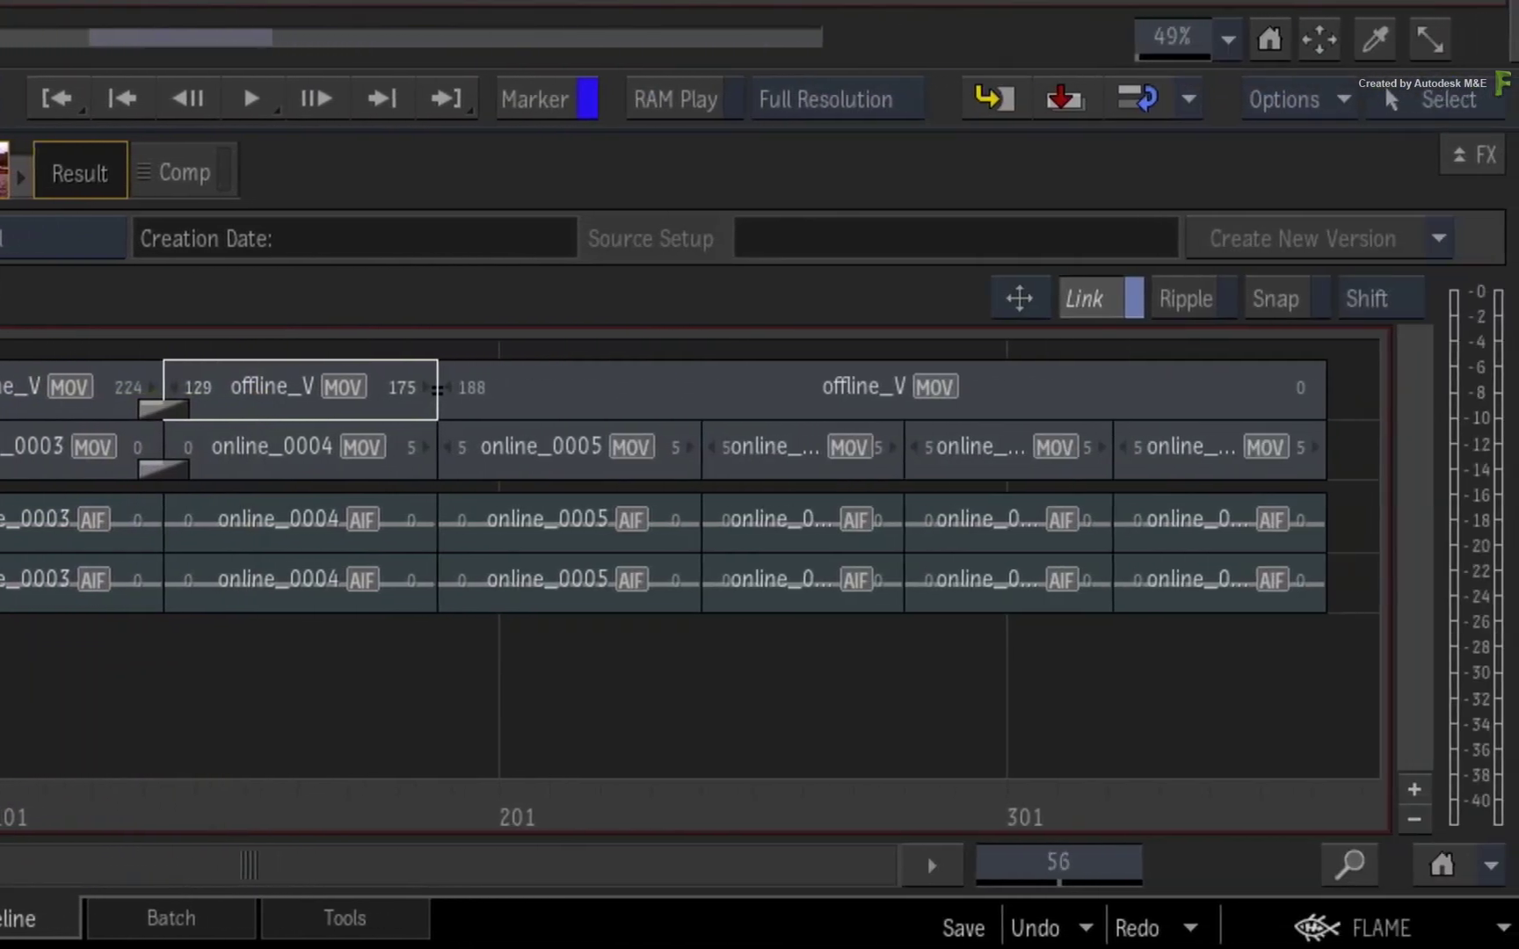
left_click_drag(12, 792, 254, 773)
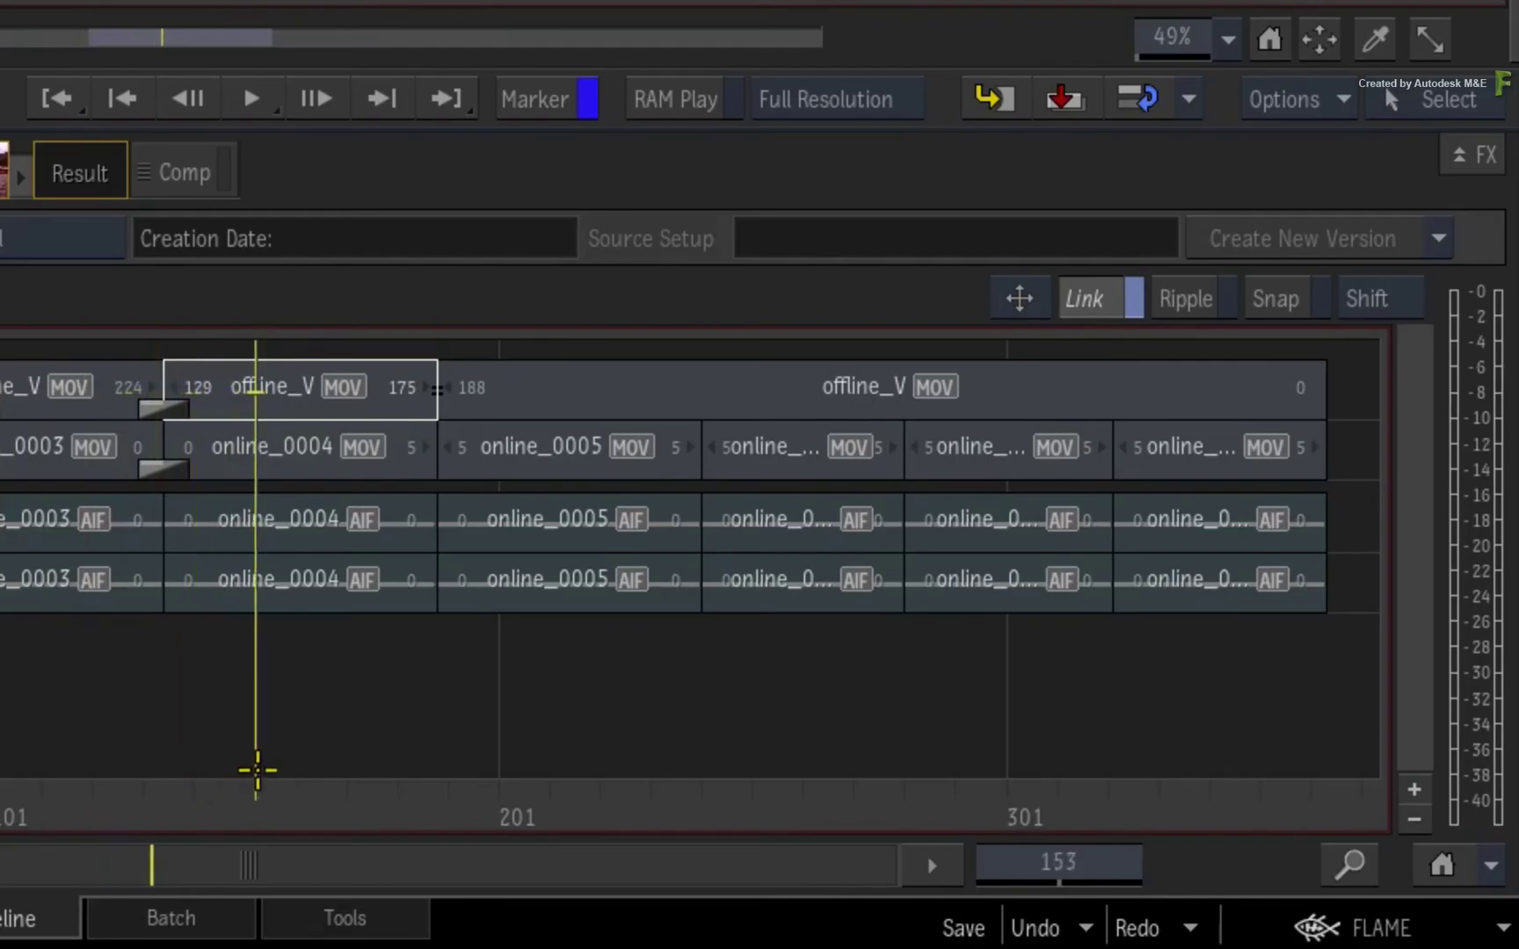
mouse_move(942, 840)
left_mouse_down()
mouse_move(609, 888)
mouse_move(522, 831)
mouse_move(721, 849)
mouse_move(796, 778)
mouse_move(517, 825)
left_mouse_up()
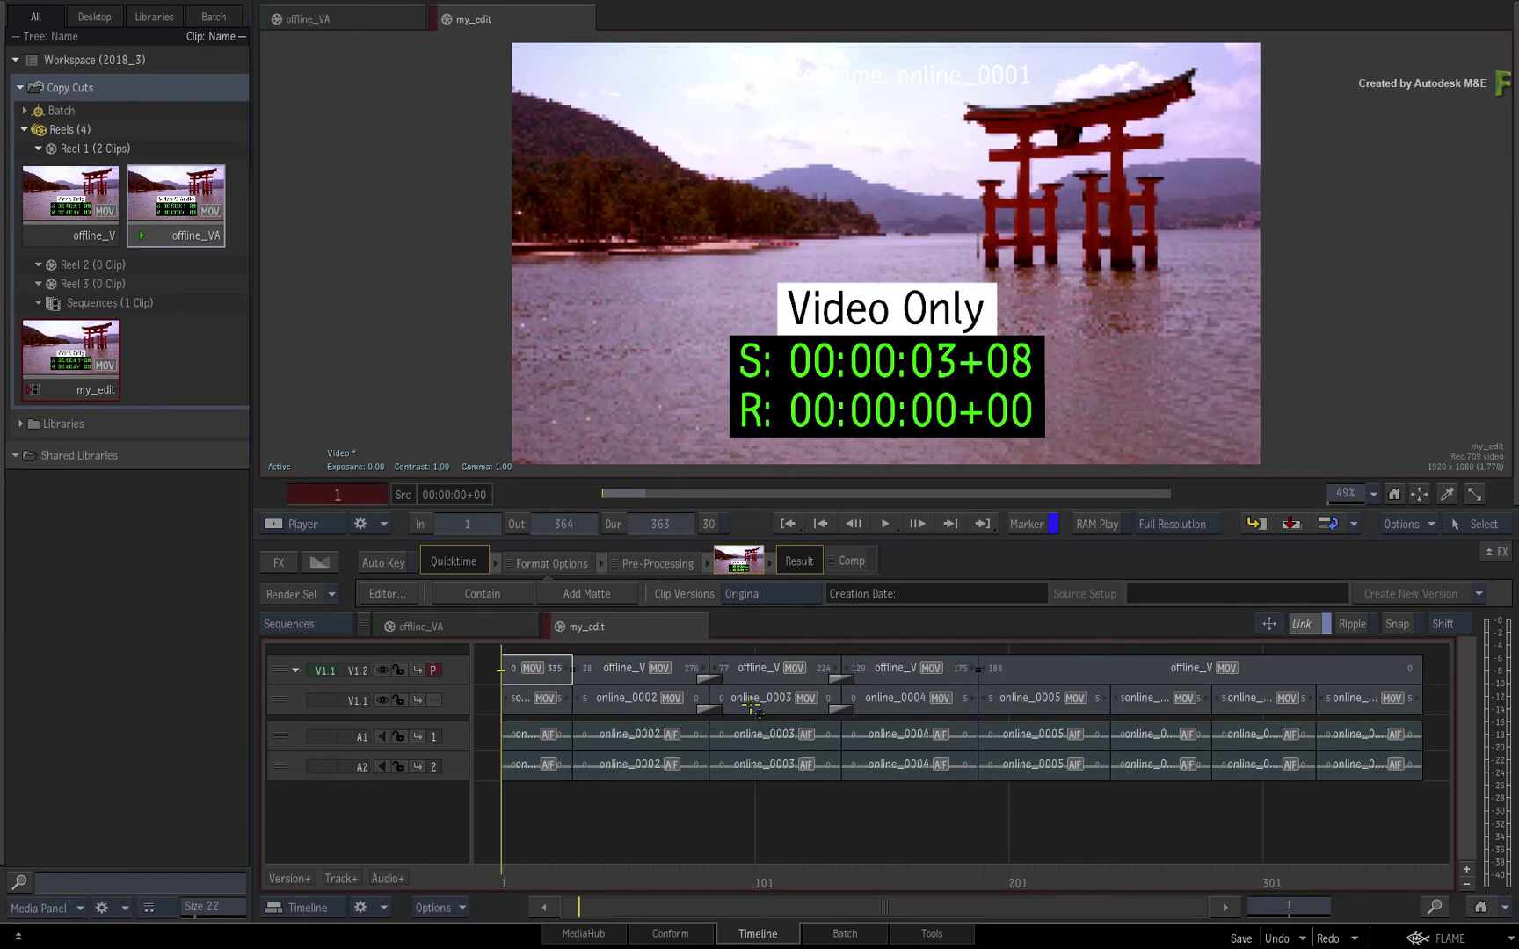
Delete the offline_V track (V1.2), keeping the online shots with both dissolves, and scrub the edit.
left_click(721, 678)
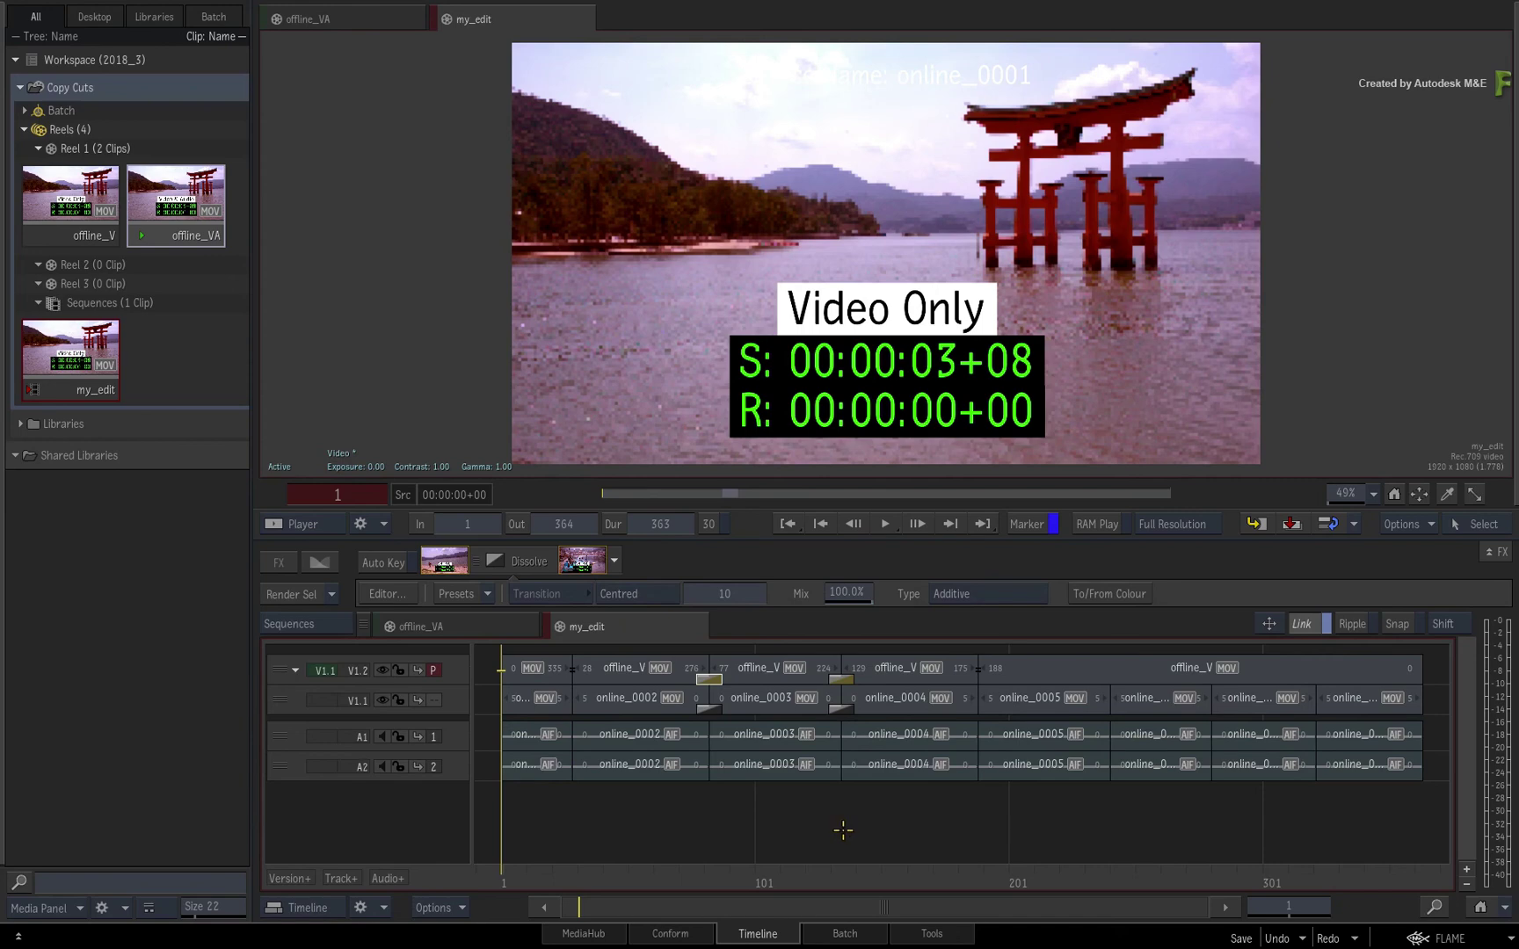
left_click(794, 819)
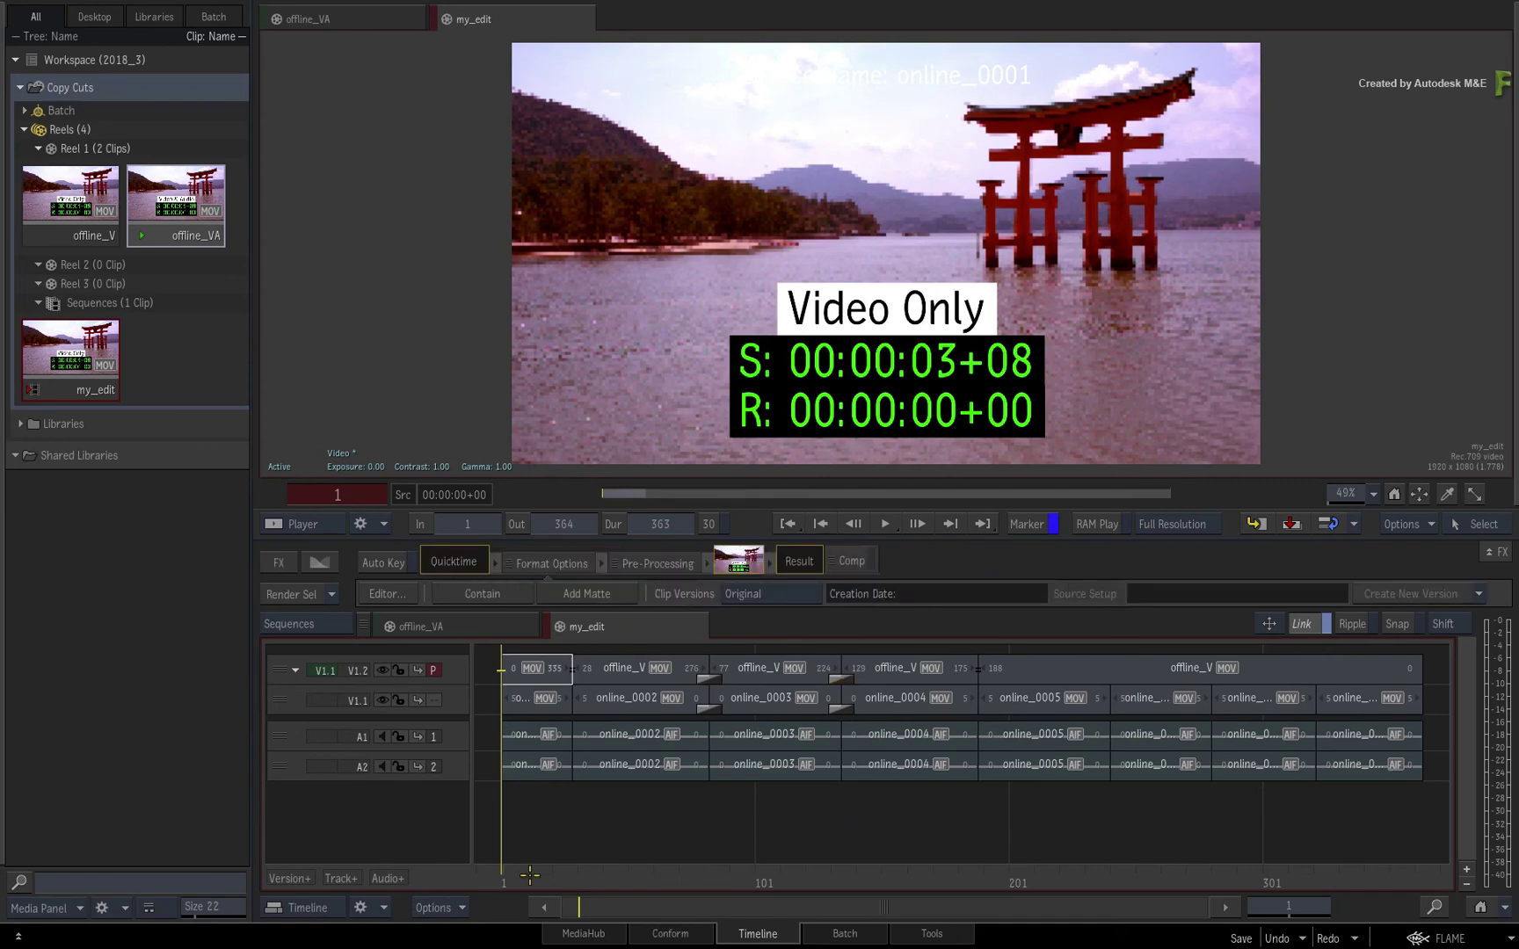
key("Delete")
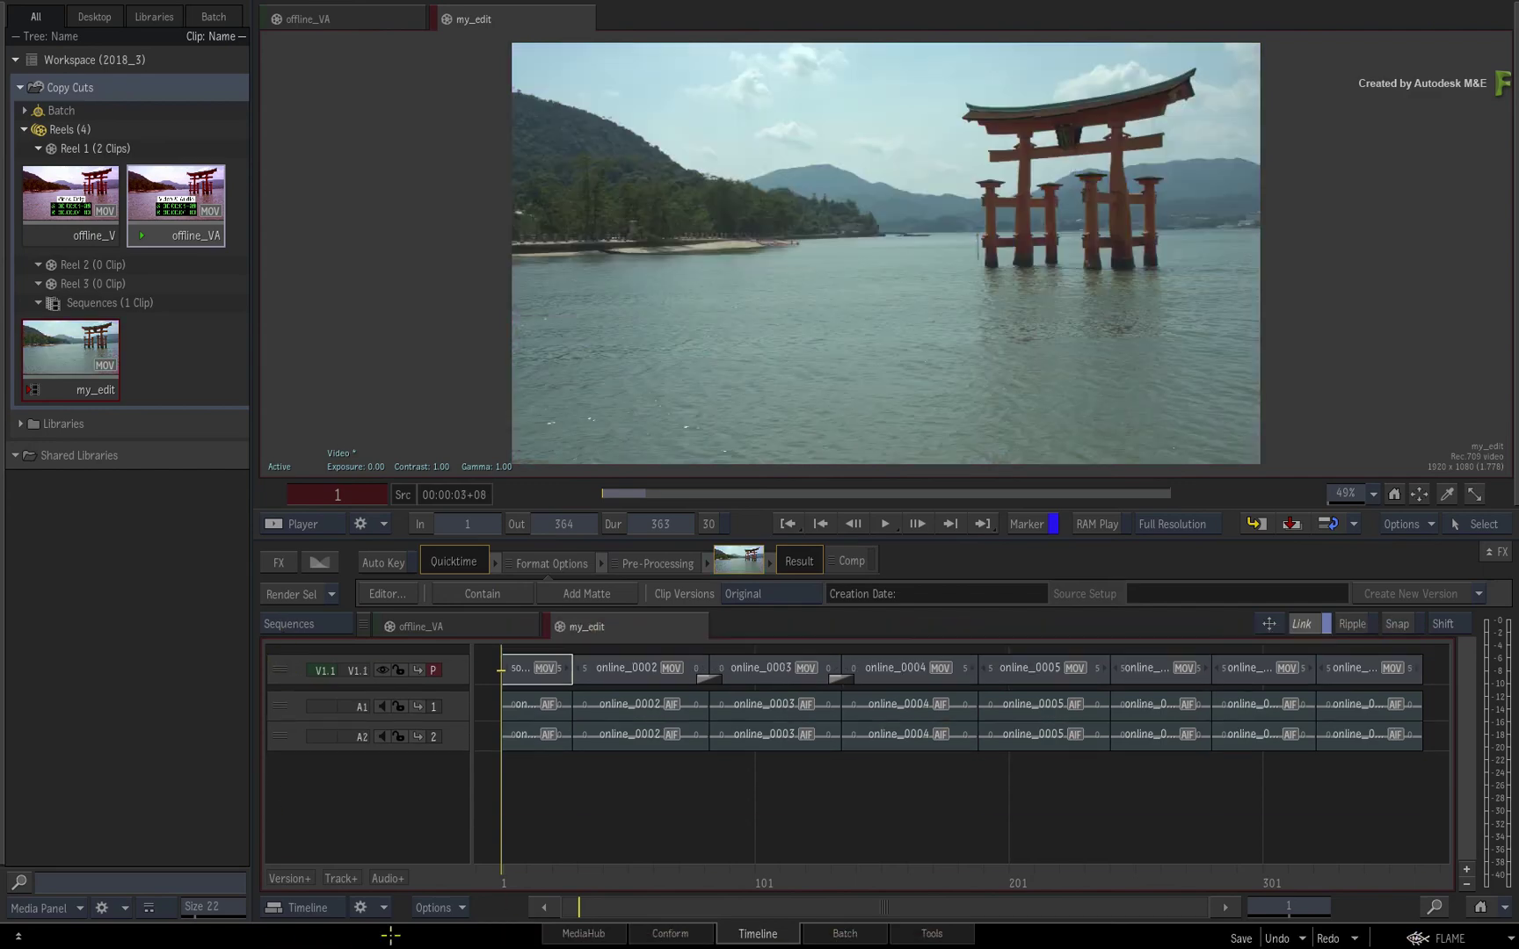
mouse_move(503, 866)
left_mouse_down()
mouse_move(1309, 850)
mouse_move(518, 853)
left_mouse_up()
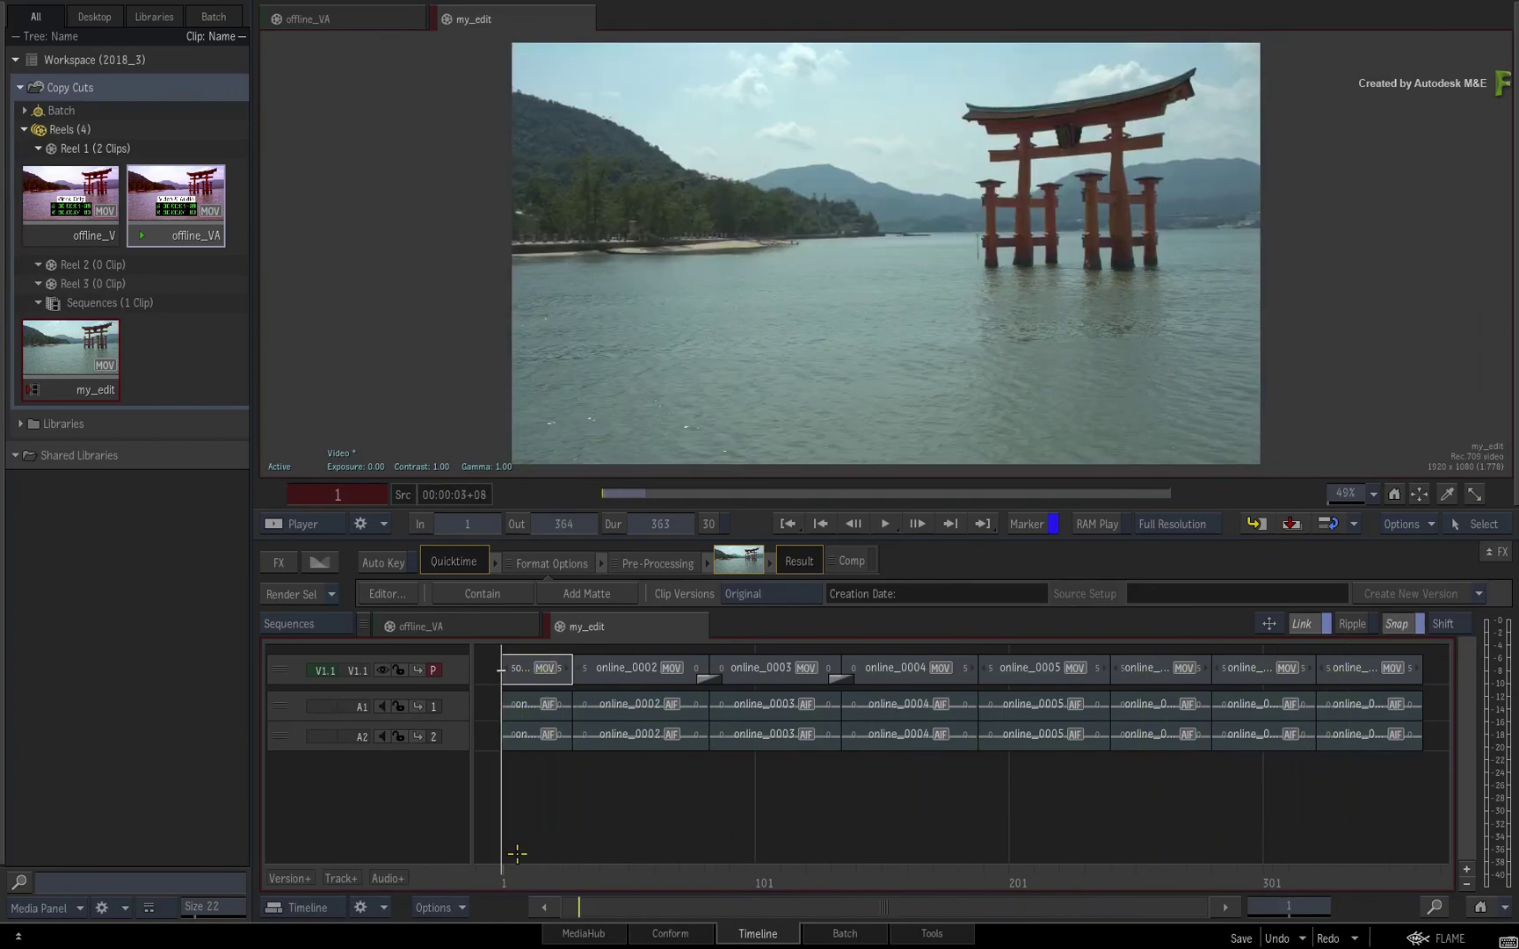